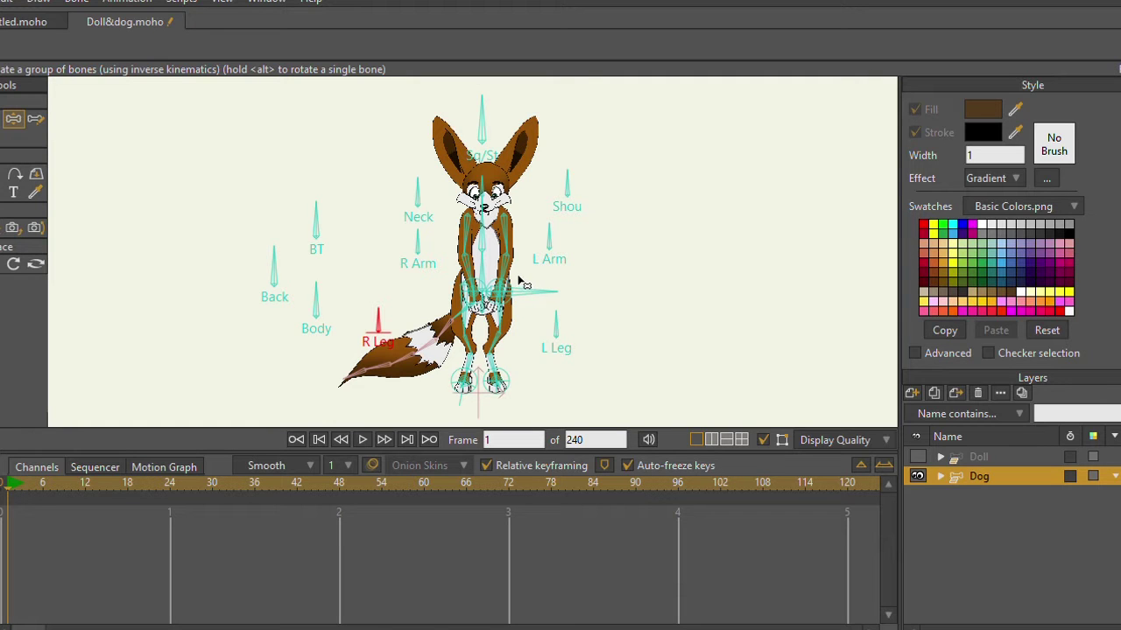
Try raising the dog's neck and shoulders with the Neck and Shou control bones, and delete the resulting keyframes.
left_click_drag(519, 250, 493, 257)
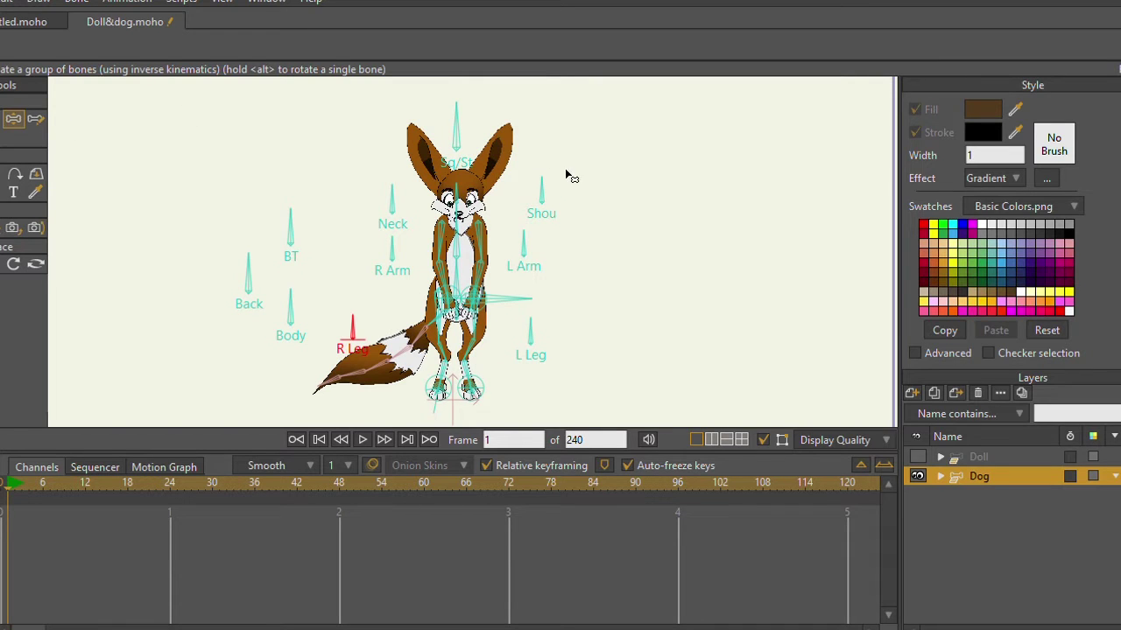
scroll(543, 206, "up", 1)
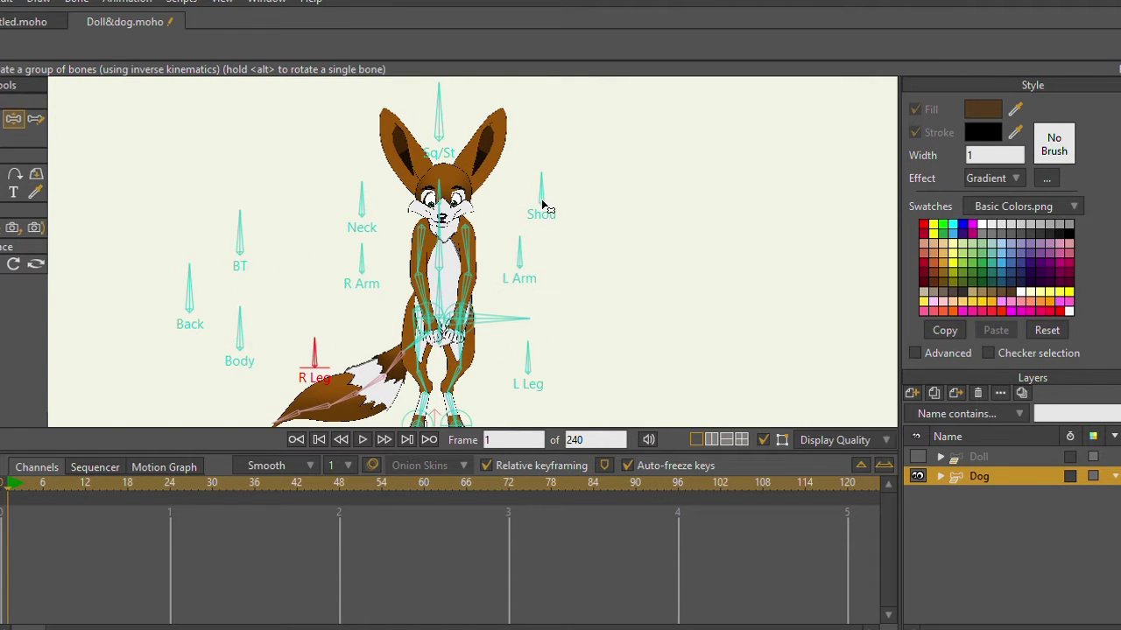
left_click_drag(547, 183, 552, 135)
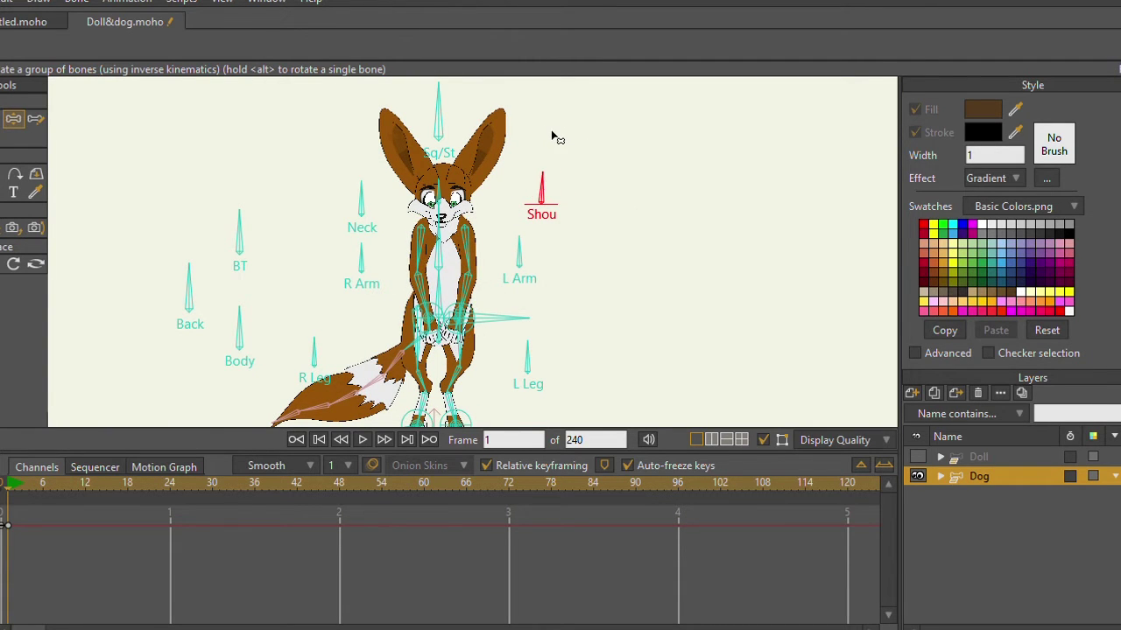
left_click_drag(363, 194, 326, 216)
left_click_drag(305, 272, 451, 215)
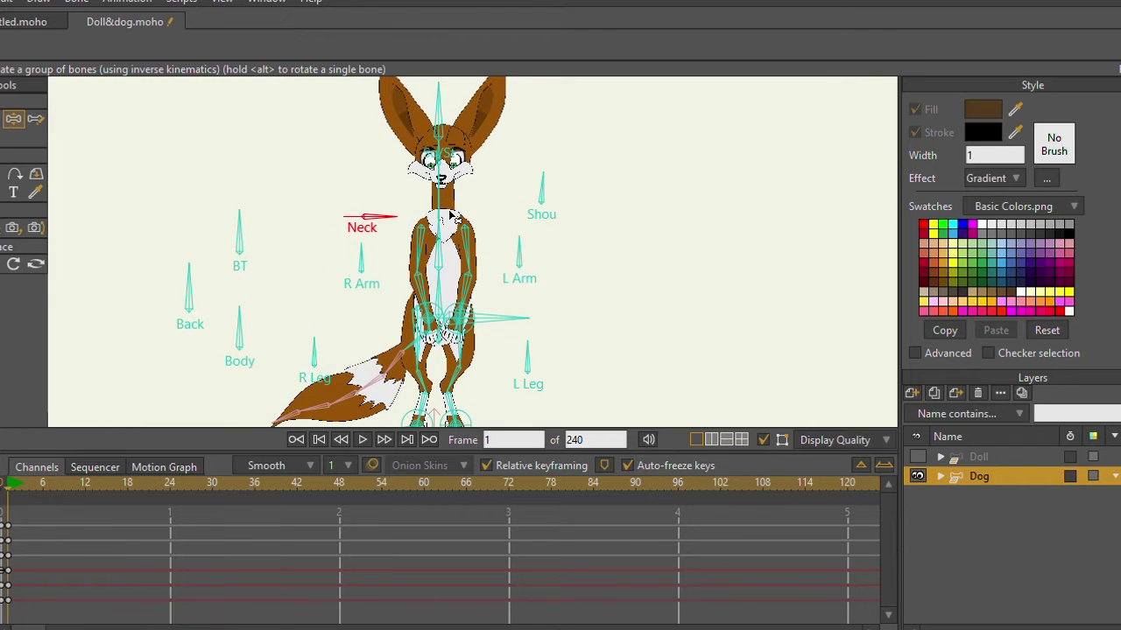
left_click_drag(528, 219, 518, 145)
left_click_drag(435, 240, 408, 213)
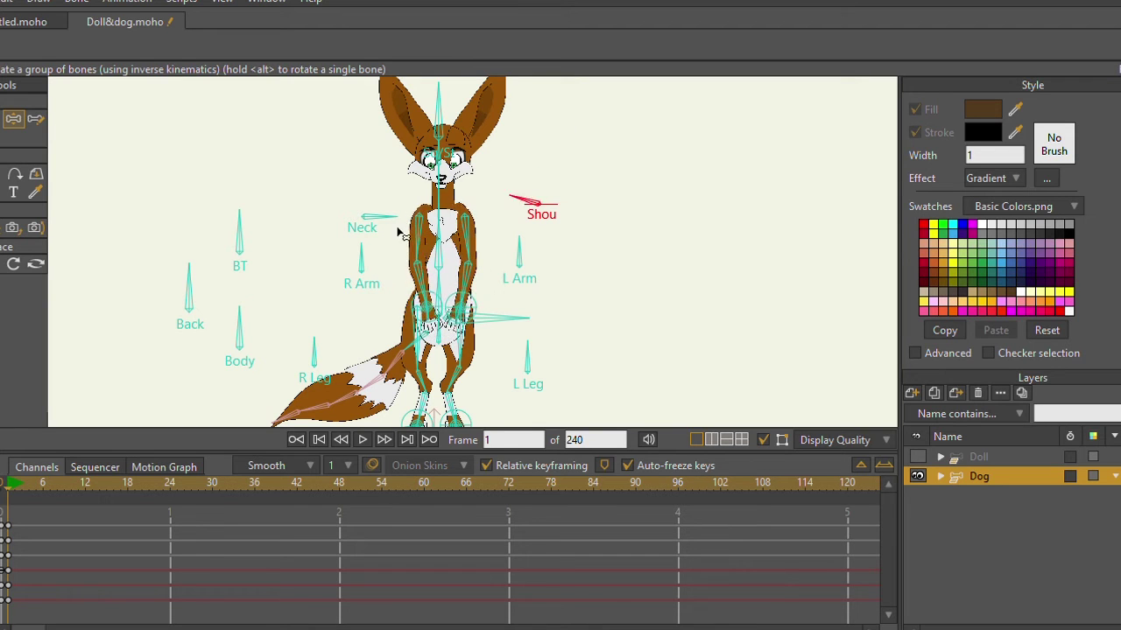
left_click_drag(30, 514, 1, 602)
key("Delete")
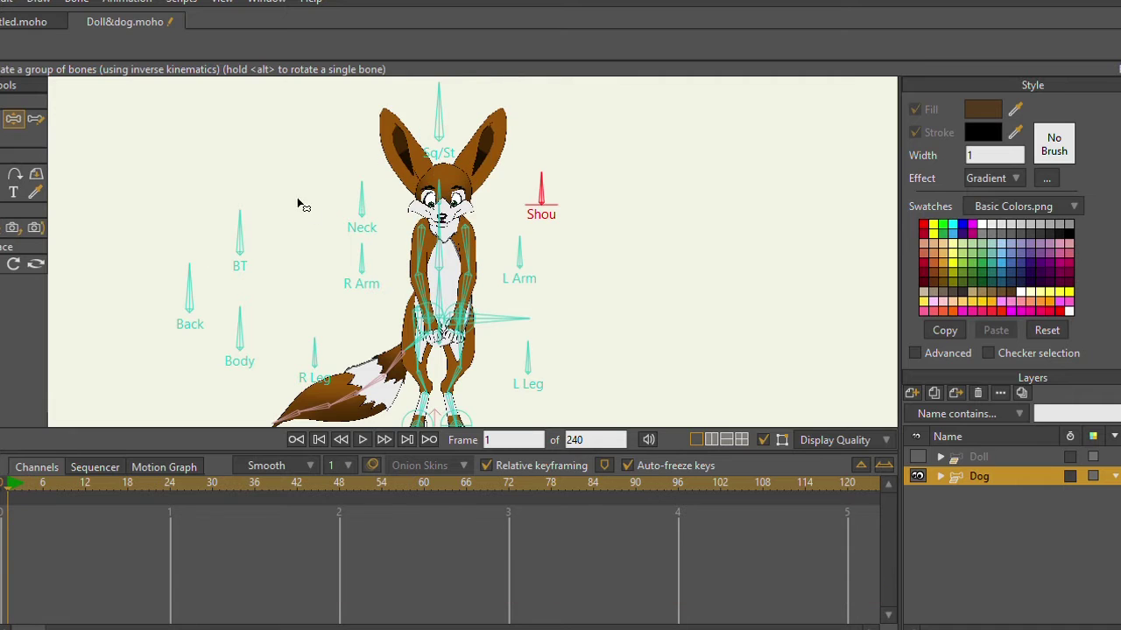
Try out the R Leg control bone on the dog's leg at frame 1.
left_click_drag(298, 203, 254, 83)
scroll(309, 204, "up", 4)
mouse_move(281, 230)
left_mouse_down()
mouse_move(262, 169)
mouse_move(219, 170)
mouse_move(288, 248)
left_mouse_up()
mouse_move(294, 286)
left_mouse_down()
mouse_move(274, 183)
mouse_move(220, 170)
mouse_move(143, 239)
mouse_move(174, 175)
mouse_move(142, 195)
mouse_move(105, 251)
mouse_move(127, 190)
mouse_move(198, 152)
mouse_move(218, 180)
mouse_move(170, 185)
mouse_move(138, 239)
mouse_move(166, 200)
mouse_move(193, 186)
mouse_move(210, 194)
mouse_move(184, 268)
left_mouse_up()
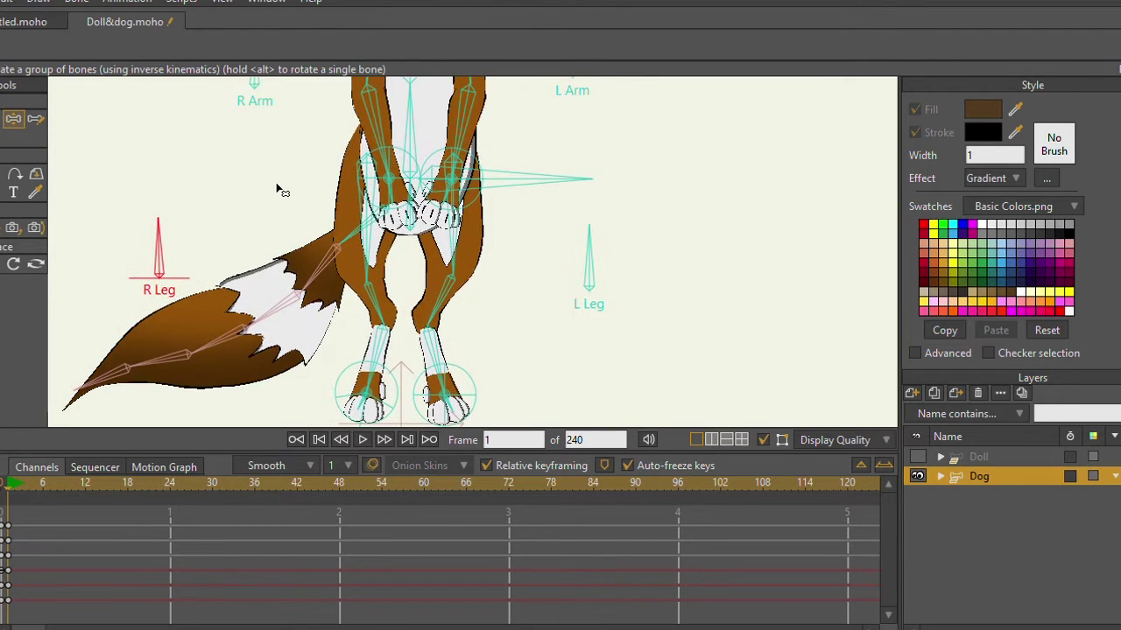
Try posing both arms bent away from the body with the wrist target bones, and delete the resulting keyframes.
scroll(278, 188, "down", 2)
left_click_drag(279, 189, 224, 261)
left_click_drag(317, 263, 260, 223)
left_click_drag(366, 270, 426, 225)
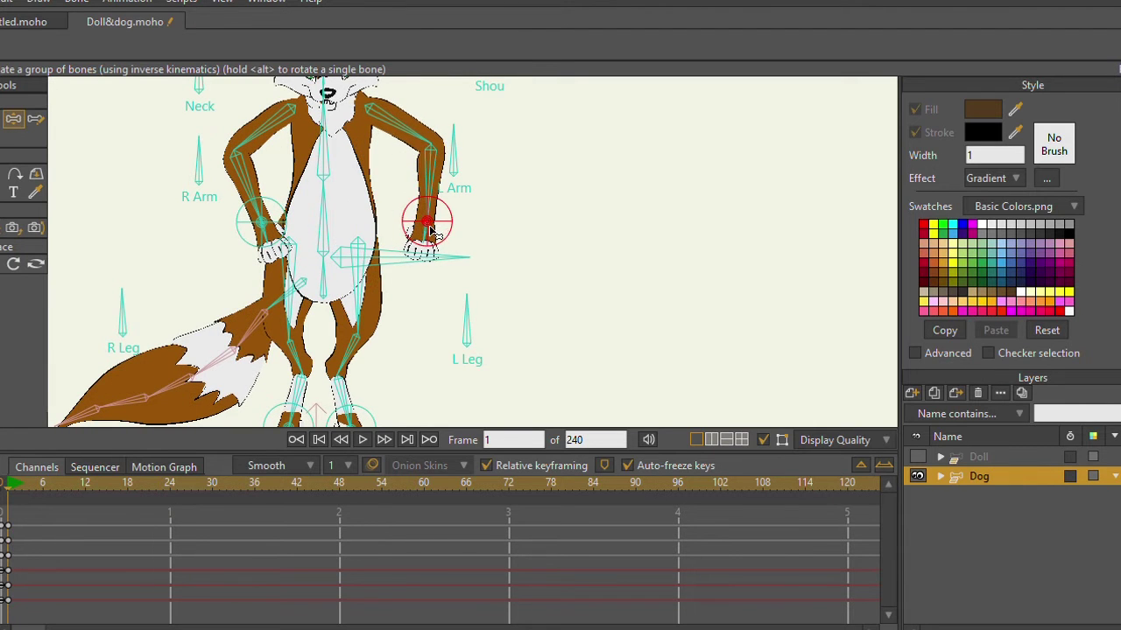
left_click_drag(263, 223, 240, 223)
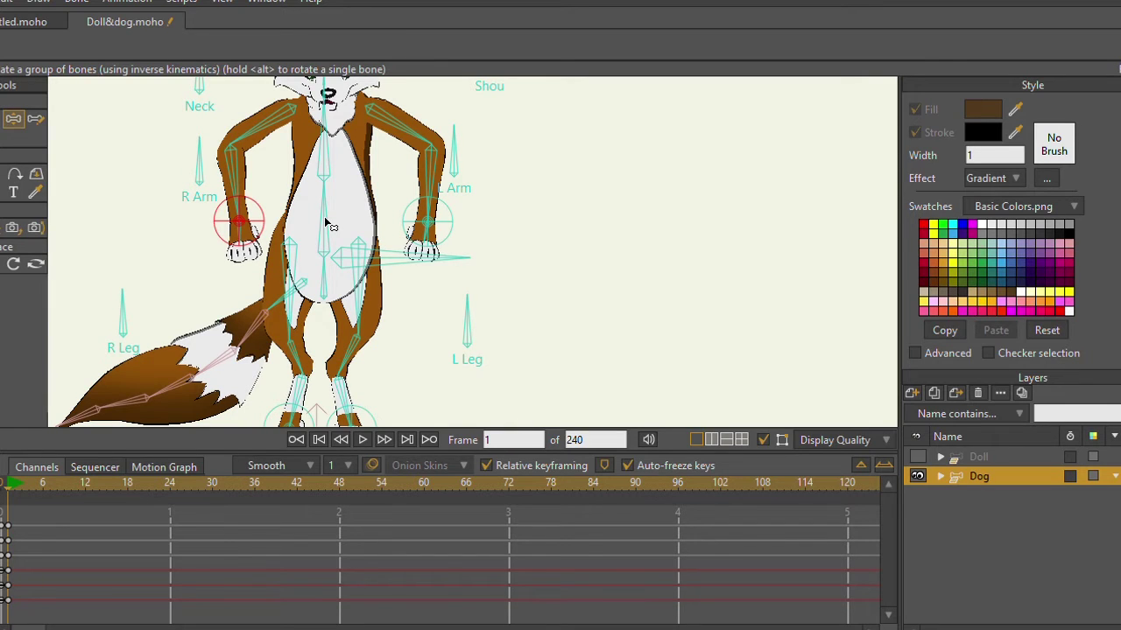
left_click_drag(31, 511, 1, 603)
key("Delete")
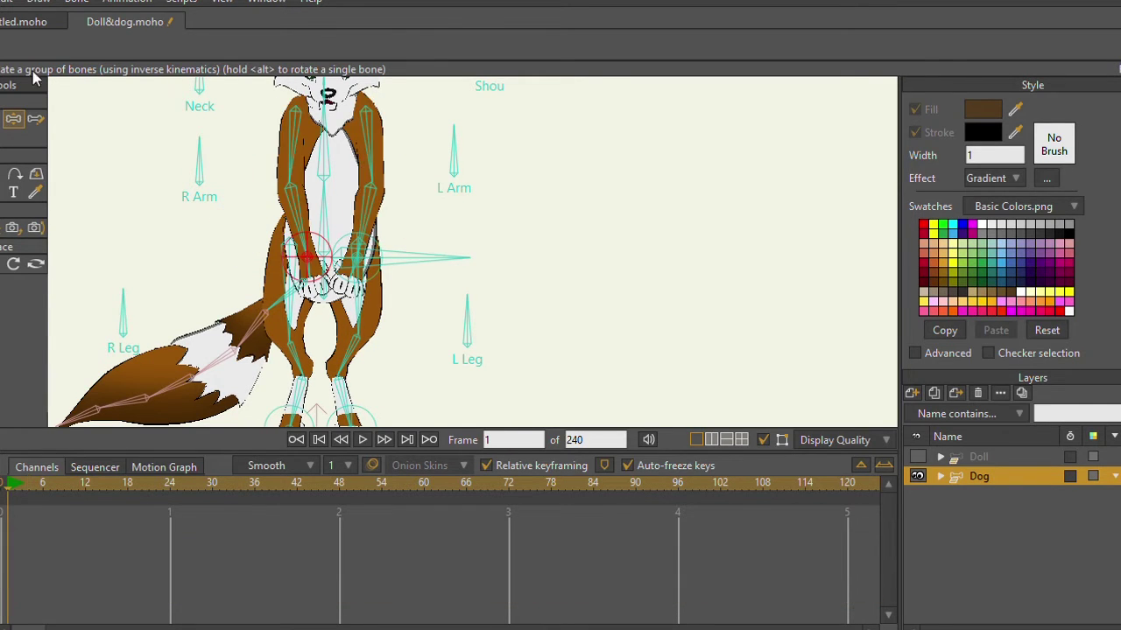
Try turning the dog to its back view with the BT and Back control bones, and delete the resulting keyframes.
scroll(170, 205, "down", 3)
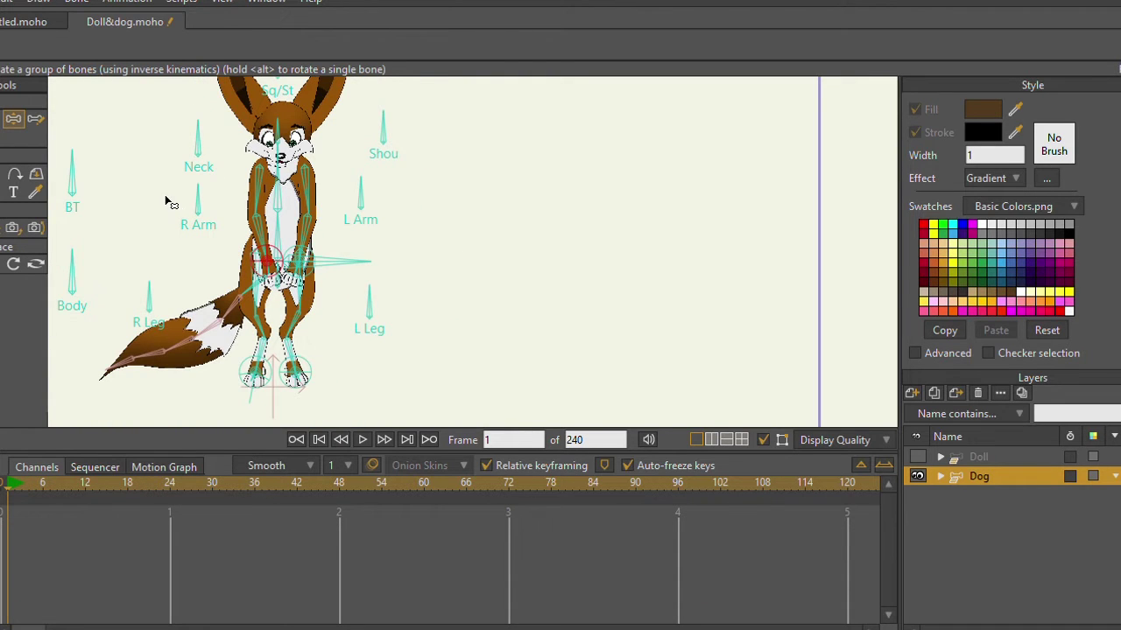
left_click_drag(165, 198, 215, 203)
mouse_move(163, 165)
left_mouse_down()
mouse_move(160, 186)
mouse_move(132, 178)
mouse_move(170, 190)
mouse_move(199, 263)
mouse_move(228, 272)
mouse_move(137, 175)
mouse_move(77, 245)
mouse_move(107, 134)
mouse_move(140, 210)
mouse_move(261, 249)
left_mouse_up()
left_click_drag(123, 249, 48, 276)
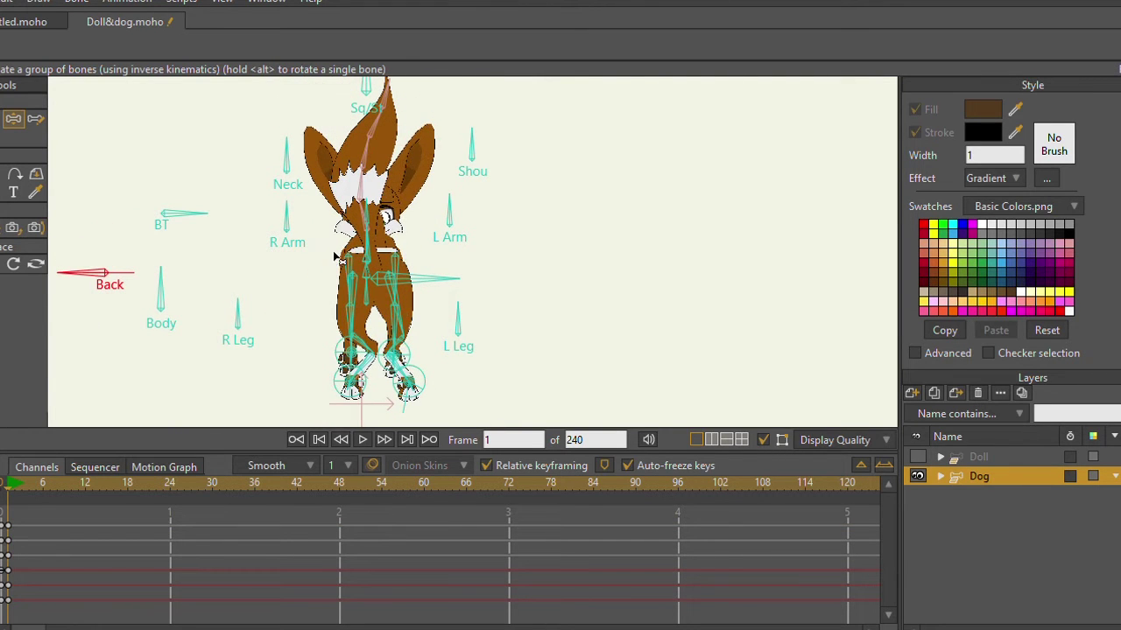
scroll(336, 257, "up", 5)
left_click_drag(344, 268, 382, 246)
scroll(341, 231, "down", 2)
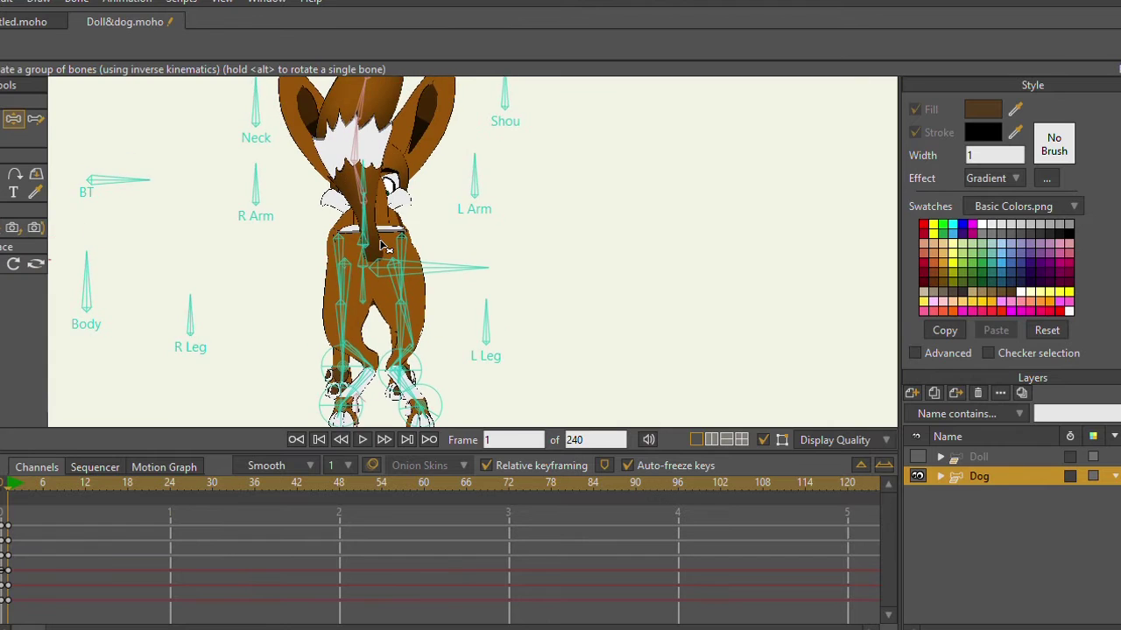
scroll(382, 247, "down", 1)
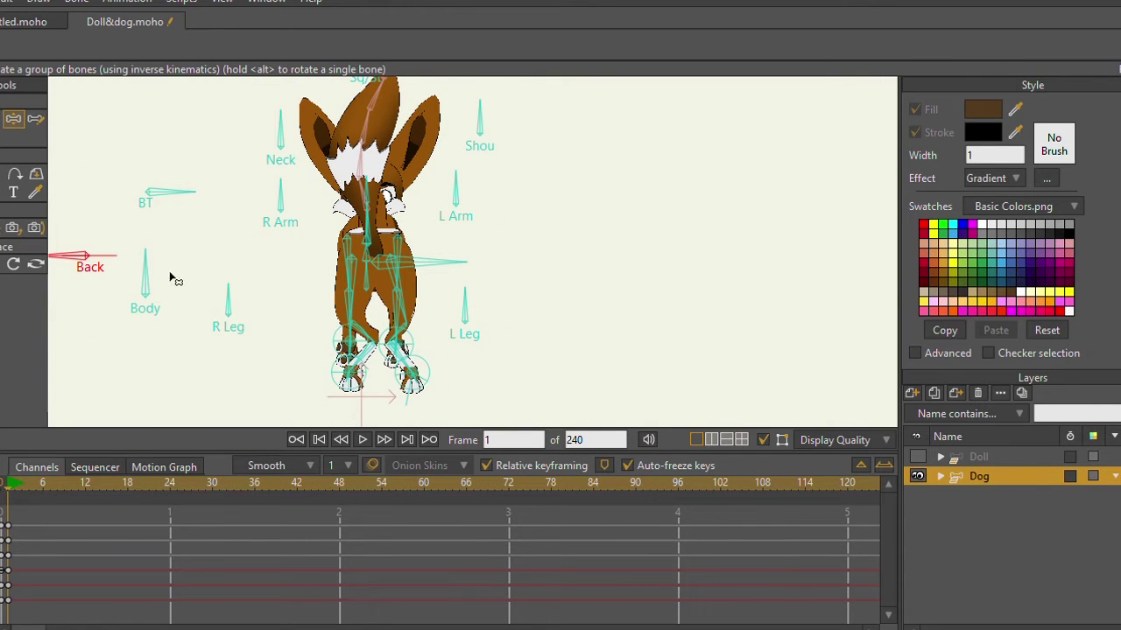
left_click_drag(70, 254, 69, 242)
left_click_drag(47, 514, 0, 605)
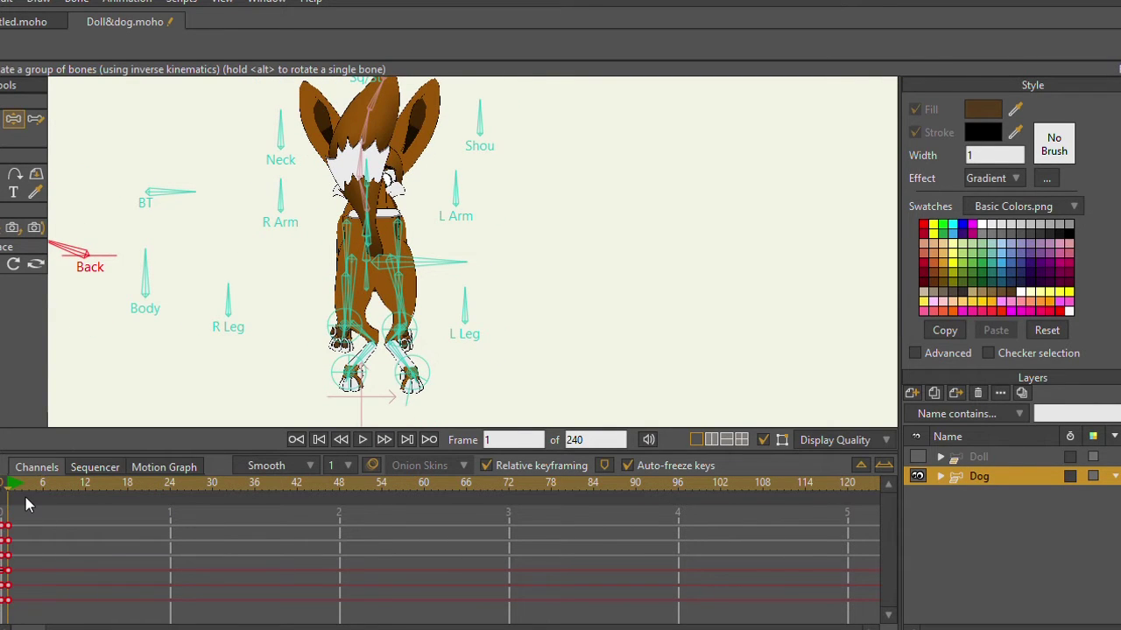
key("Delete")
Put the dog on all fours with the BT and Back control bones, extend its tail sideways and adjust the hip bone.
left_click_drag(140, 159, 256, 126)
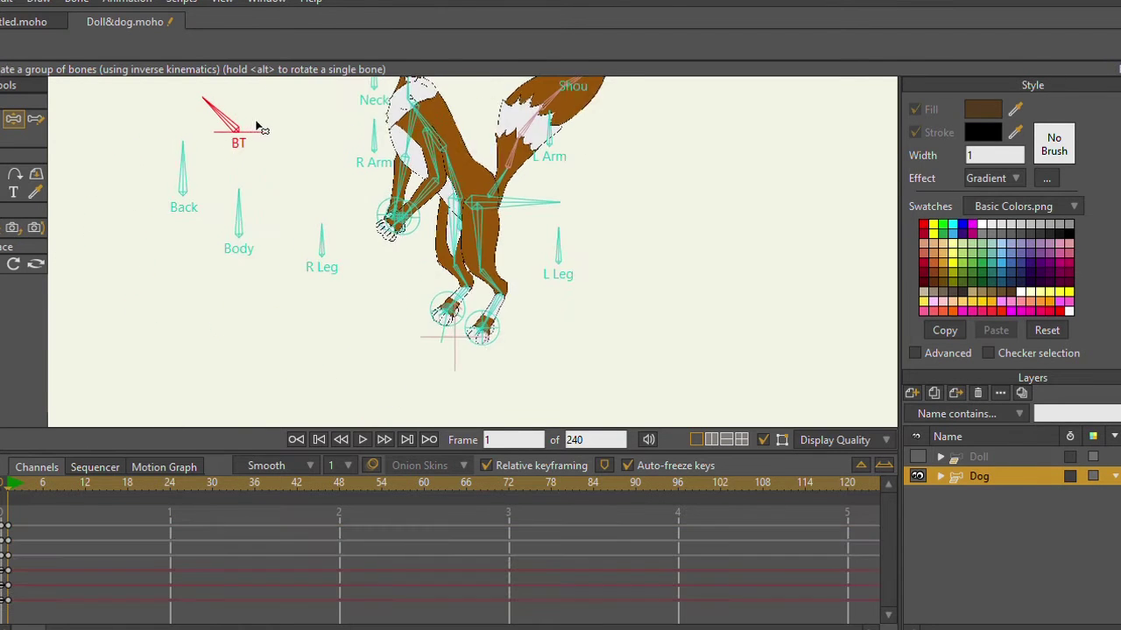
left_click_drag(192, 161, 258, 240)
left_click_drag(380, 233, 392, 245)
left_click_drag(337, 221, 333, 181)
left_click_drag(462, 220, 604, 219)
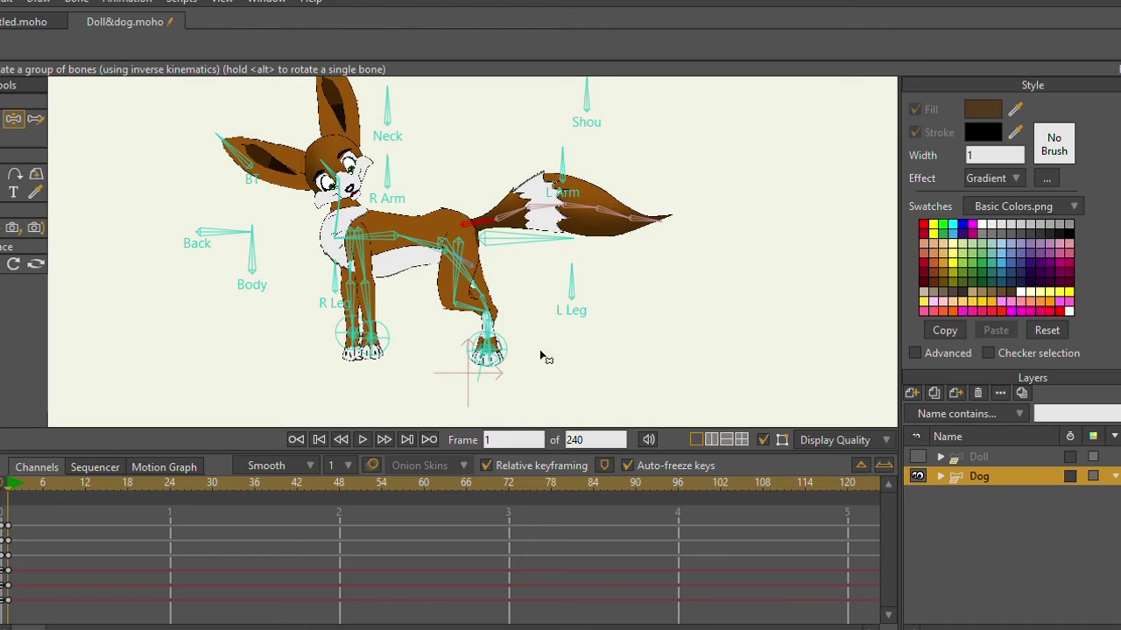
mouse_move(539, 241)
left_mouse_down()
mouse_move(541, 268)
mouse_move(541, 251)
left_mouse_up()
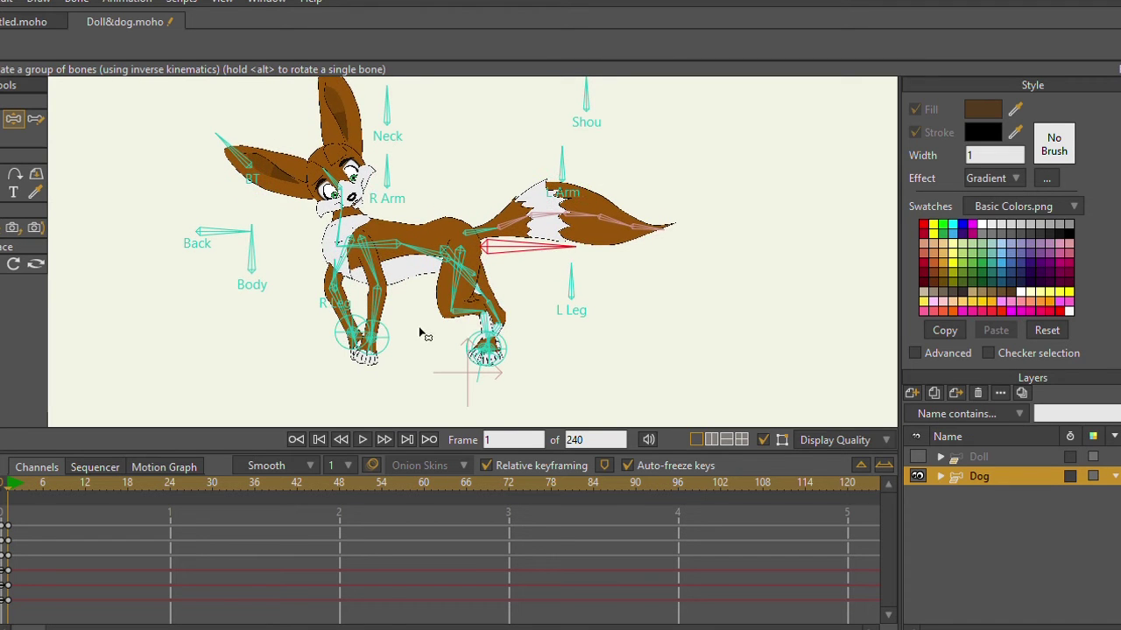
Spread the front and hind paws into a walking stance with the paw target bones.
left_click_drag(368, 340, 380, 320)
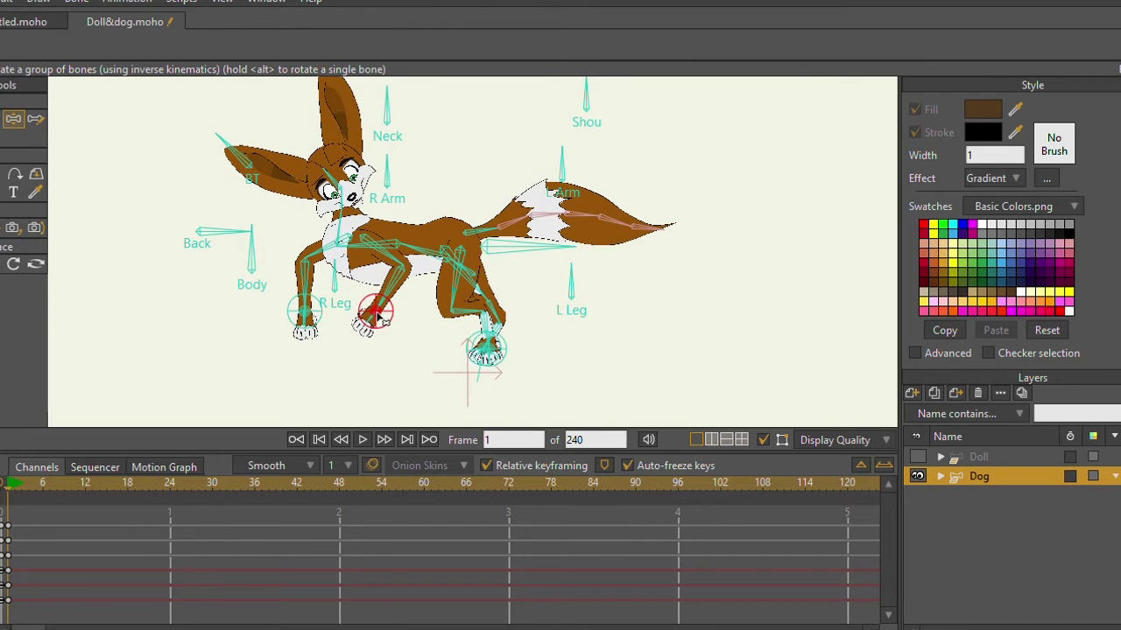
mouse_move(488, 349)
left_mouse_down()
mouse_move(445, 347)
mouse_move(504, 344)
left_mouse_up()
scroll(269, 352, "down", 1)
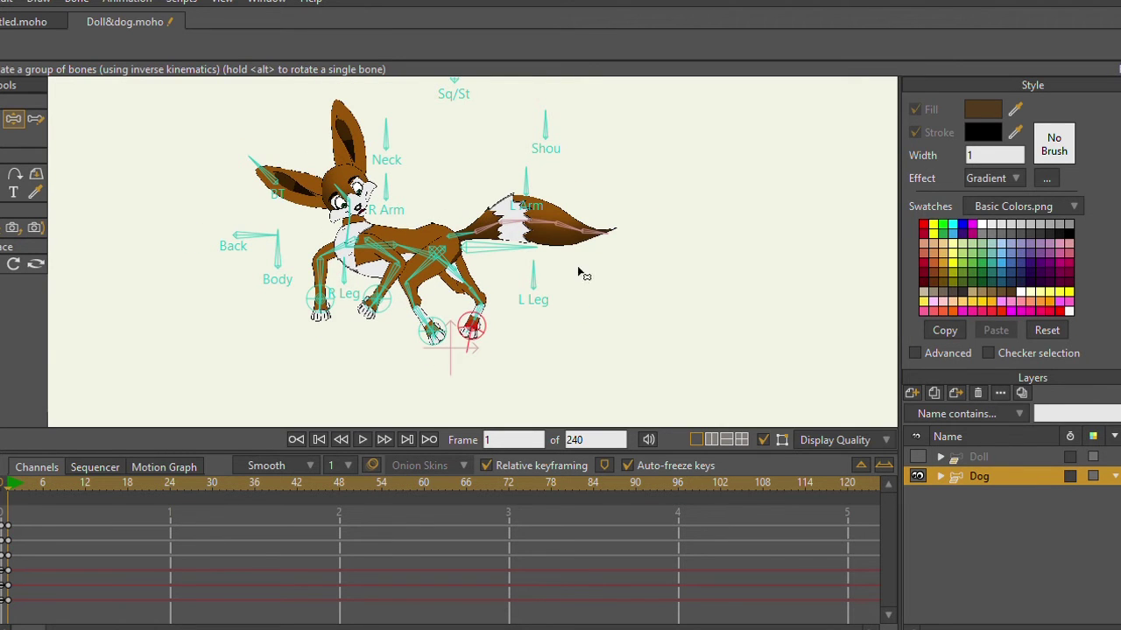
Expand the Dog layer, select Head 2 and turn the head to a side view with the HT control bone.
left_click(941, 476)
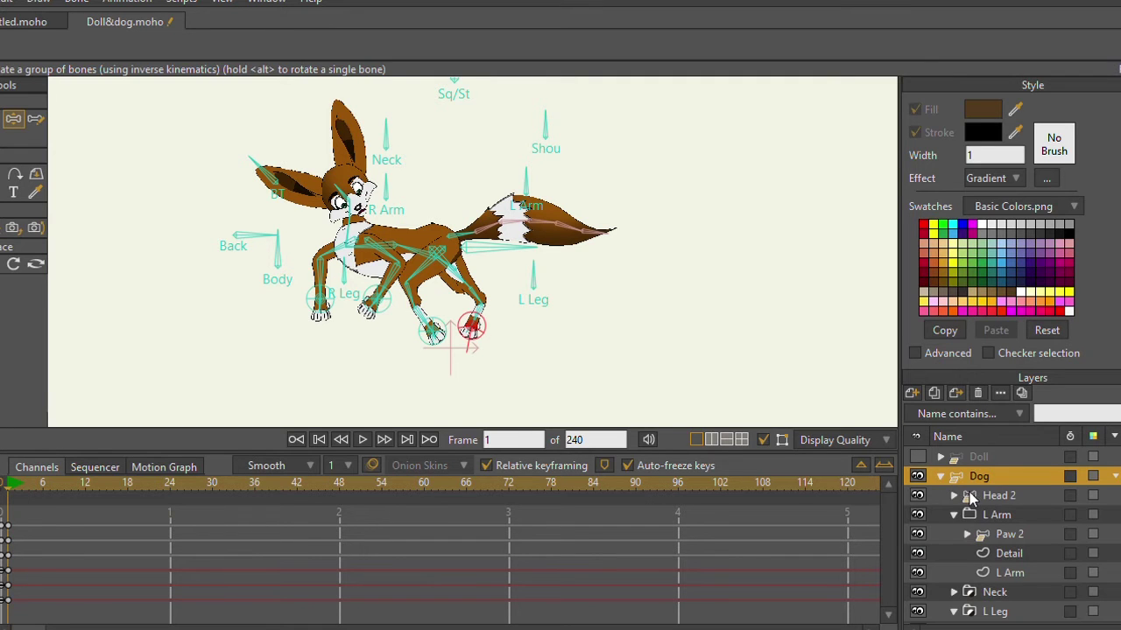
left_click(970, 496)
scroll(277, 247, "up", 2)
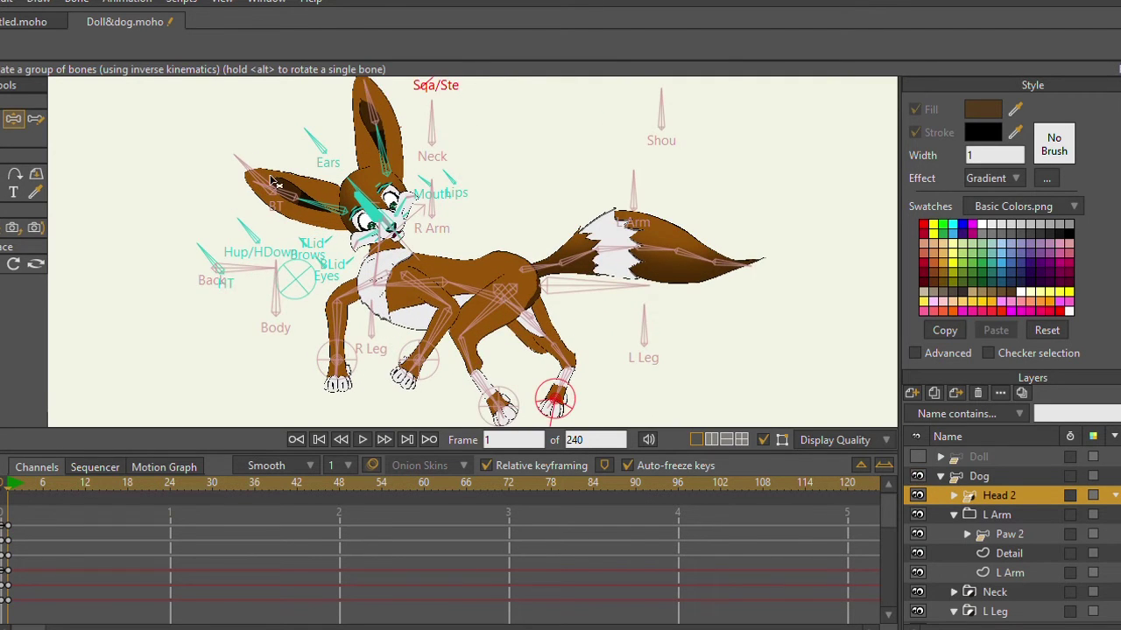
scroll(259, 172, "up", 1)
left_click_drag(202, 266, 166, 289)
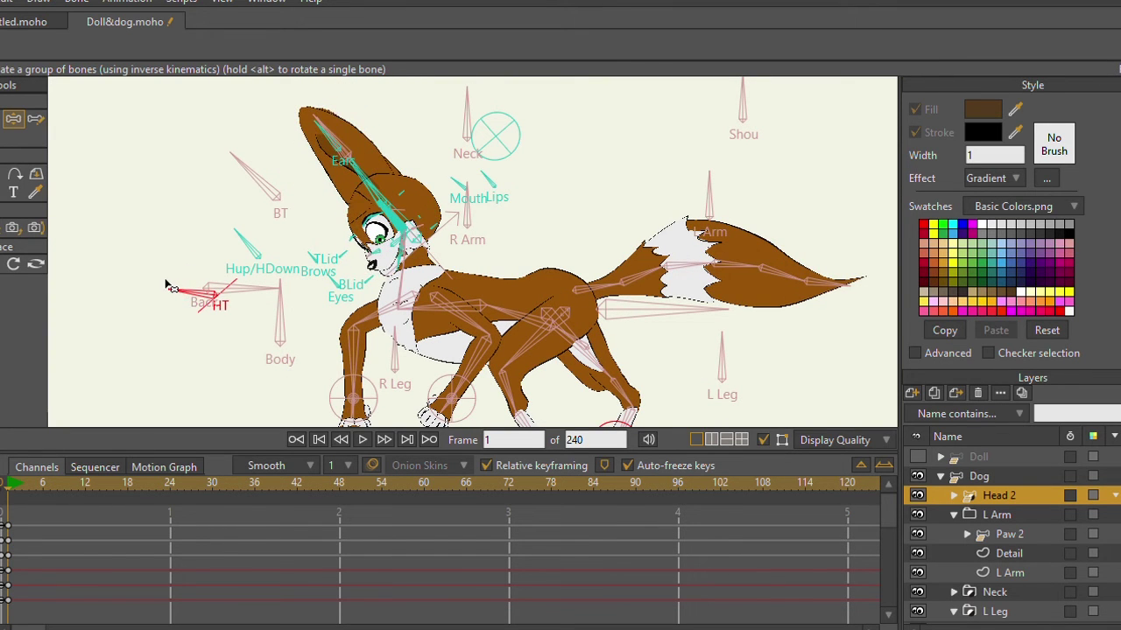
Return to the Dog layer, try moving its neck bone, and delete the layer's keyframes to clear the all-fours pose.
left_click(991, 475)
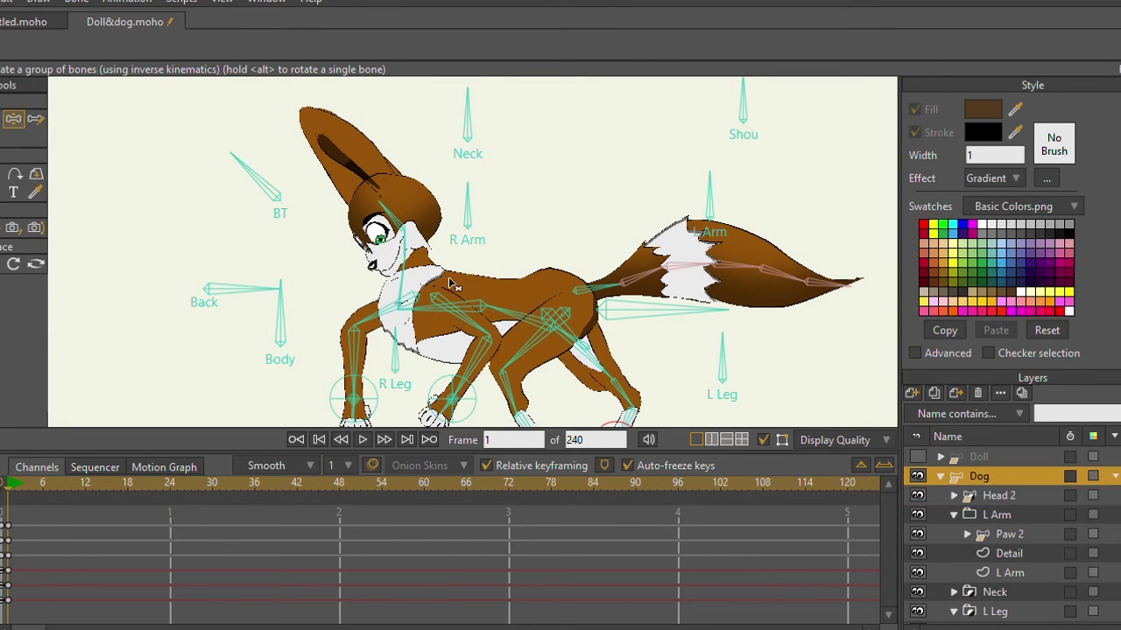
left_click_drag(409, 290, 366, 221)
left_click_drag(31, 522, 4, 585)
key("Delete")
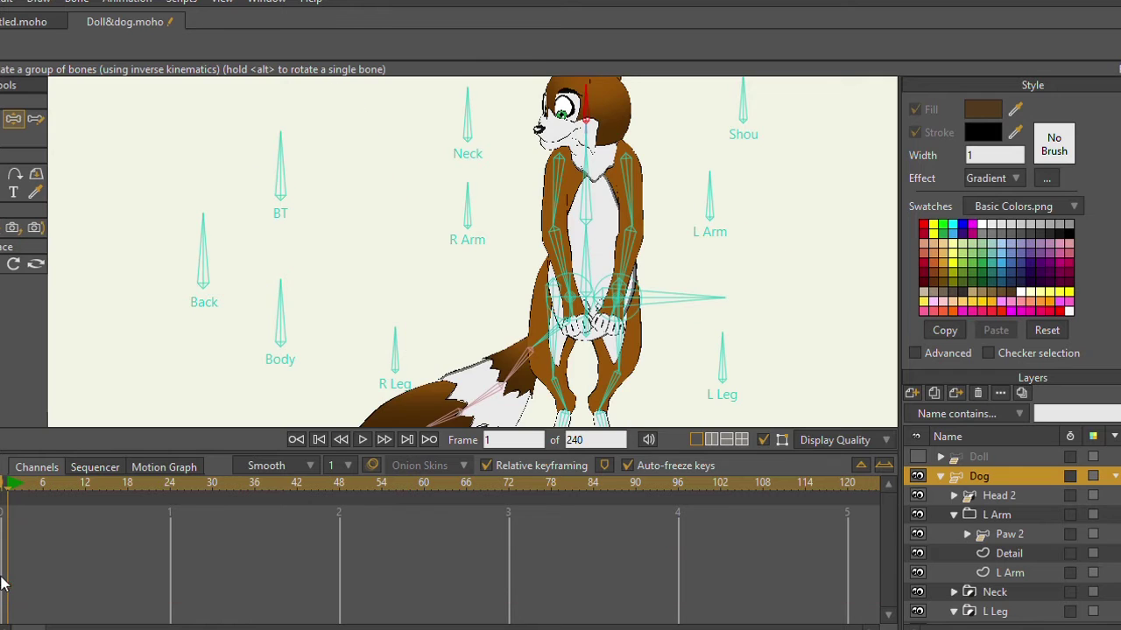
On the Head 2 layer, turn the head back to the front with HT and fold the ears with the Ears bone.
left_click(999, 495)
left_click_drag(478, 96, 430, 226)
left_click_drag(334, 143, 365, 140)
left_click_drag(583, 108, 425, 185)
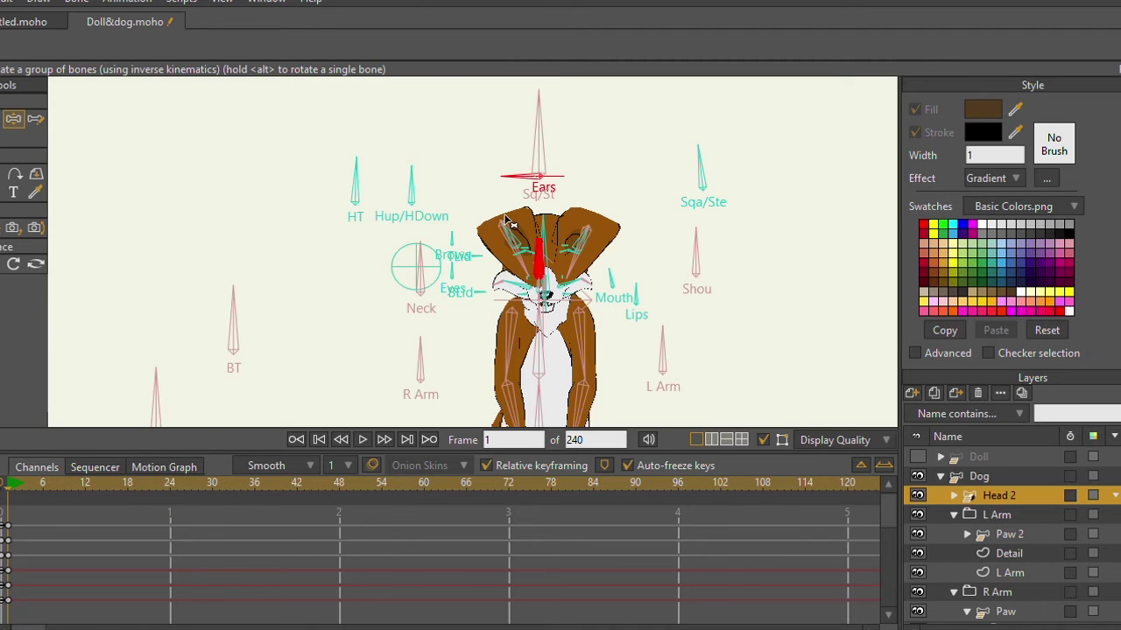
Unfold the ears, swing each ear bone out sideways, and fold them over the forehead with the Ears control bone.
scroll(513, 223, "up", 2)
left_click_drag(555, 213, 530, 129)
left_click_drag(508, 184, 480, 261)
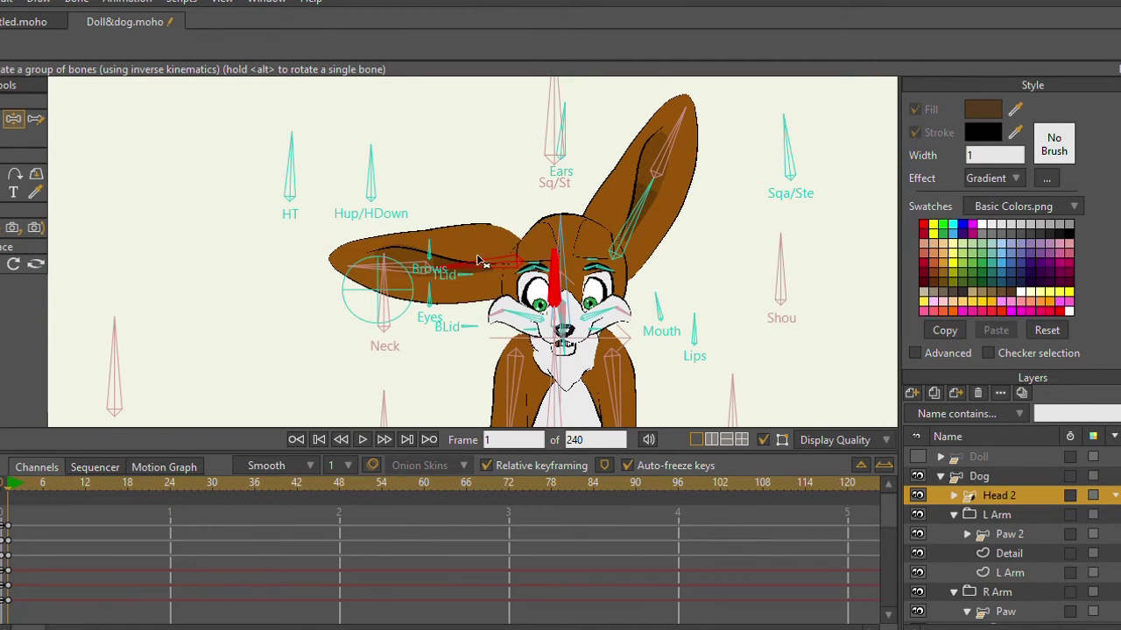
left_click_drag(636, 212, 667, 260)
left_click_drag(569, 122, 436, 207)
left_click_drag(481, 265, 486, 291)
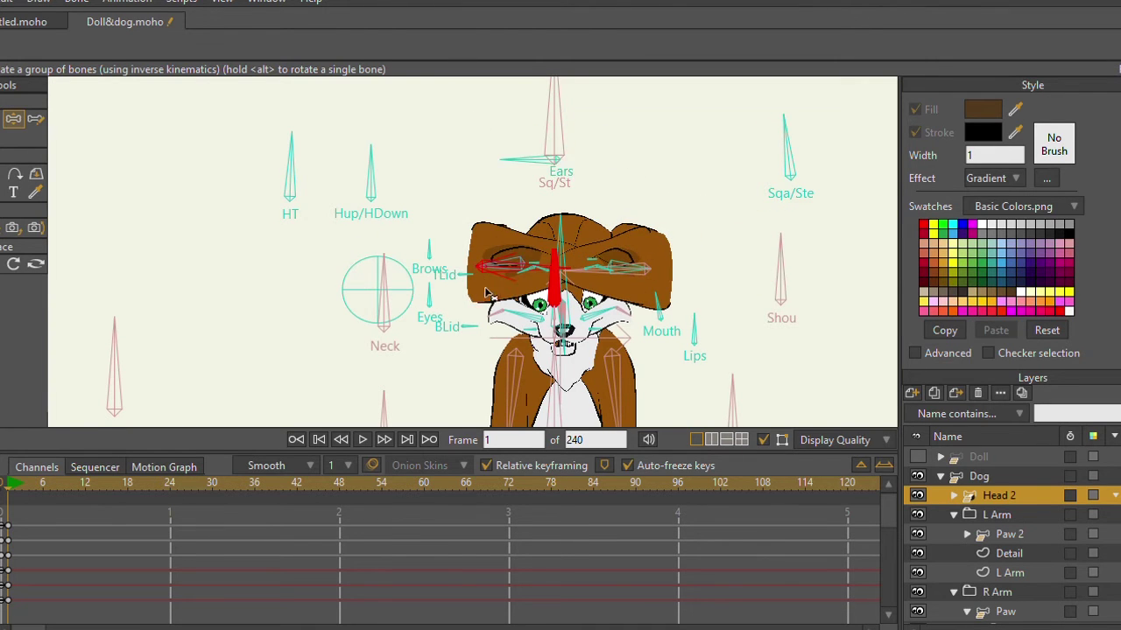
Droop both ears beside the face, and lift them outward again with the Ears control and the individual ear bones.
left_click_drag(512, 157, 543, 92)
left_click_drag(493, 260, 525, 279)
left_click_drag(642, 261, 639, 301)
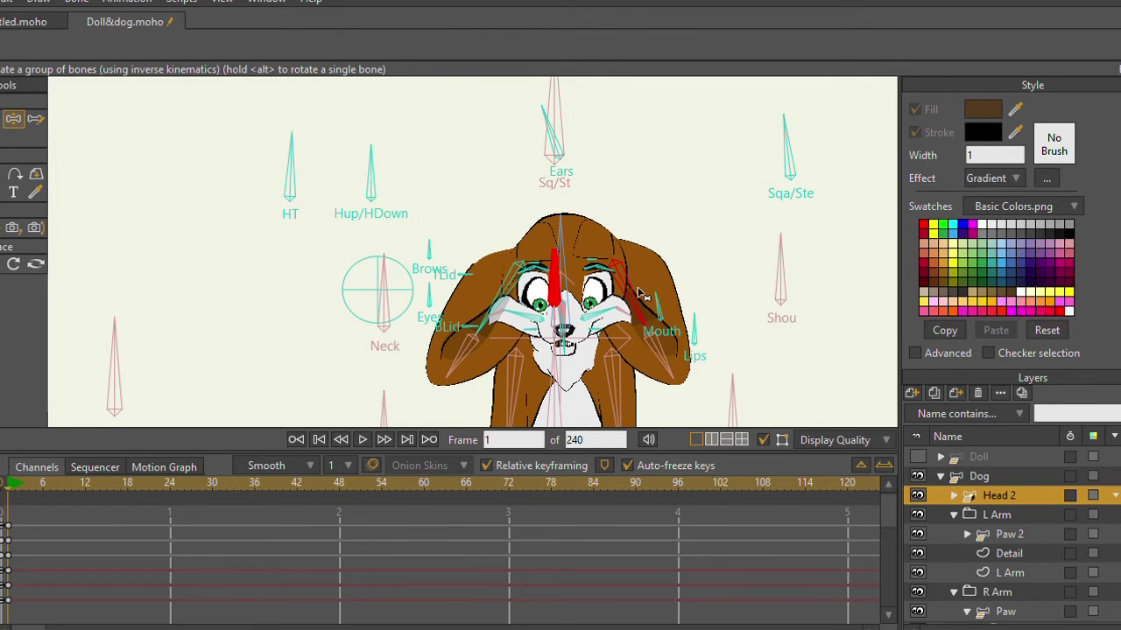
left_click_drag(549, 110, 535, 50)
left_click_drag(427, 230, 432, 232)
left_click_drag(646, 295, 637, 242)
scroll(634, 243, "down", 5)
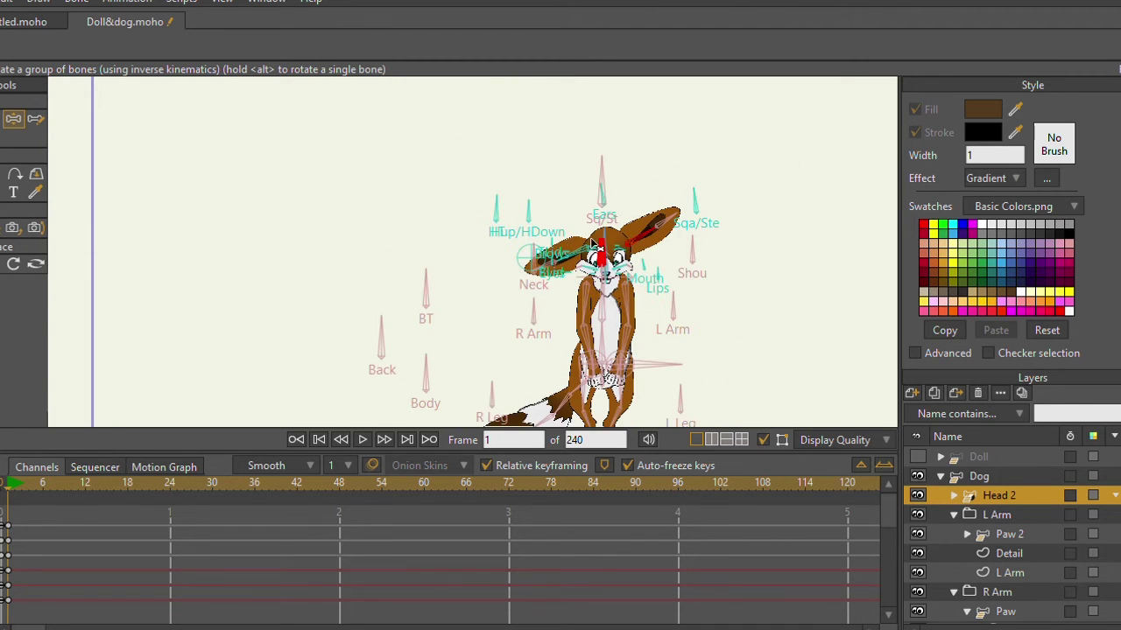
Try moving the head and face with HT and the other head control bones, and delete the Head 2 keyframes.
scroll(482, 256, "up", 3)
left_click_drag(553, 233, 340, 183)
left_click(13, 117)
scroll(487, 185, "up", 3)
left_click_drag(175, 94, 132, 112)
left_click_drag(415, 256, 416, 191)
scroll(415, 191, "up", 2)
left_click_drag(445, 254, 458, 281)
scroll(271, 177, "down", 3)
left_click_drag(280, 193, 303, 235)
left_click_drag(173, 134, 192, 125)
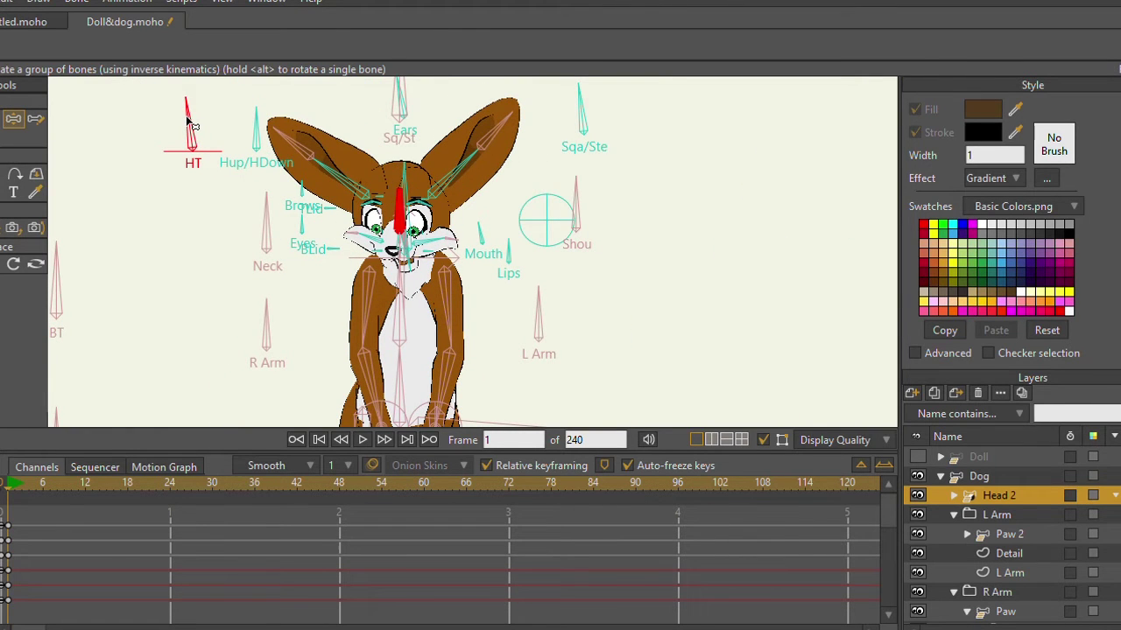
left_click_drag(36, 520, 1, 609)
key("Delete")
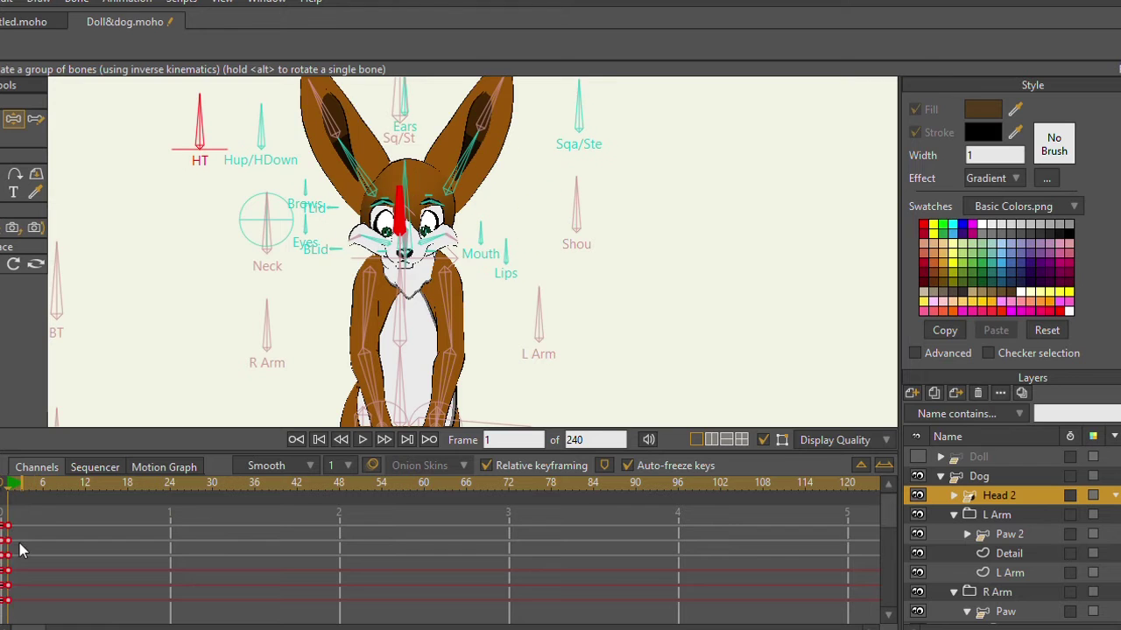
Raise the cheek fur bone on one side of the face and adjust the lower eyelids with the BLid control bone.
scroll(59, 119, "up", 3)
left_click_drag(522, 230, 340, 197)
left_click_drag(342, 260, 338, 225)
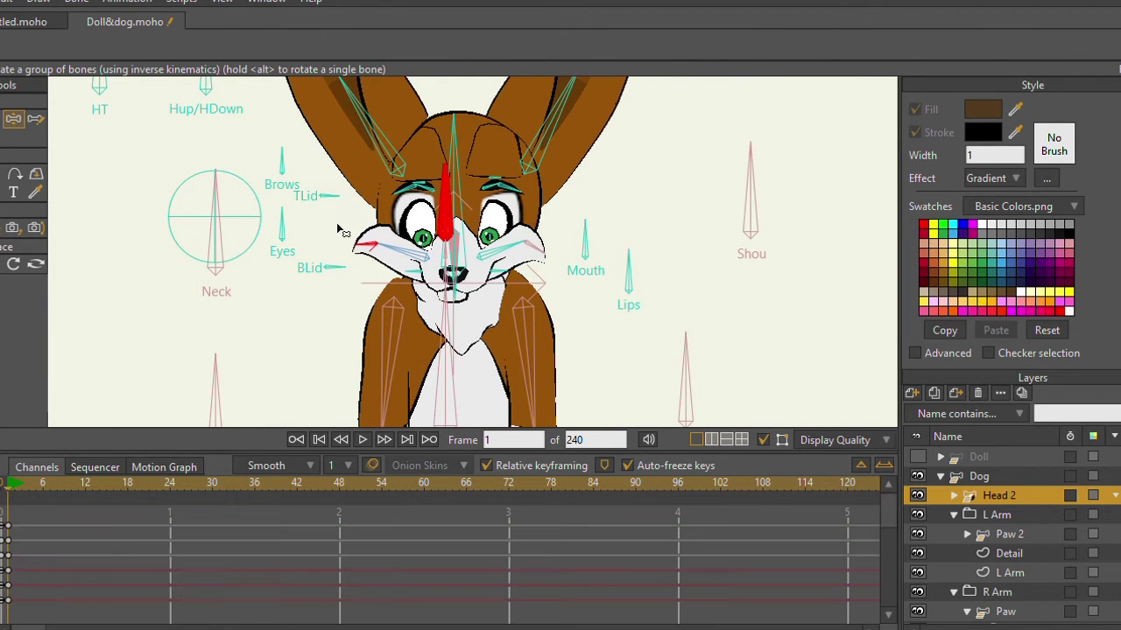
left_click_drag(338, 267, 354, 284)
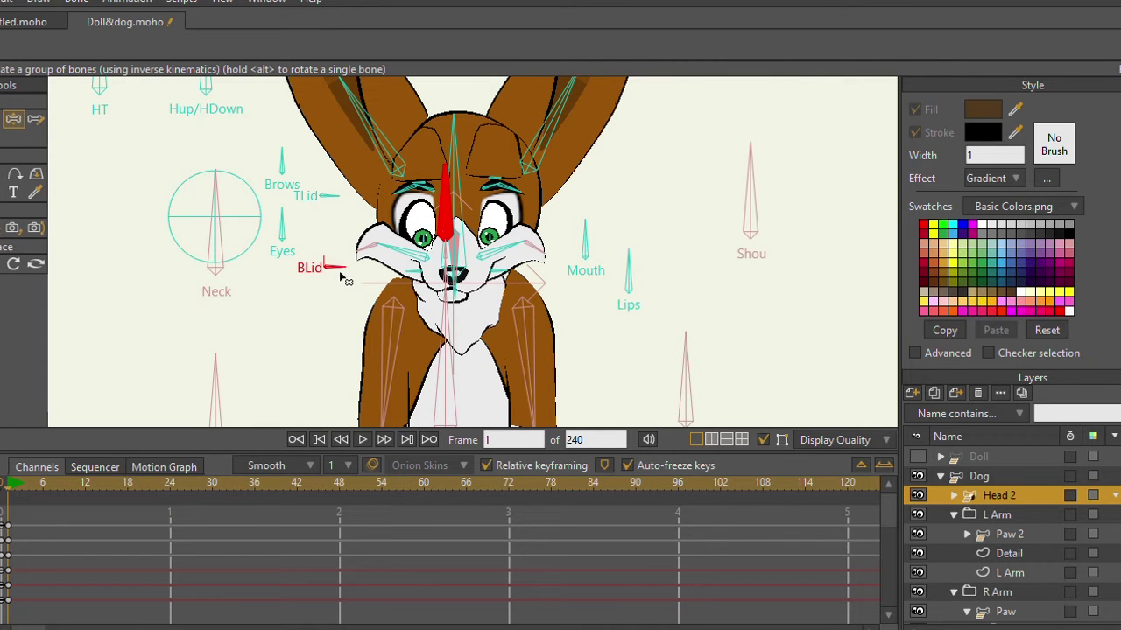
Move the circular target bone beside the head slightly upward with the Transform Bone tool.
left_click(1, 119)
left_click_drag(217, 216, 222, 200)
scroll(226, 205, "down", 4)
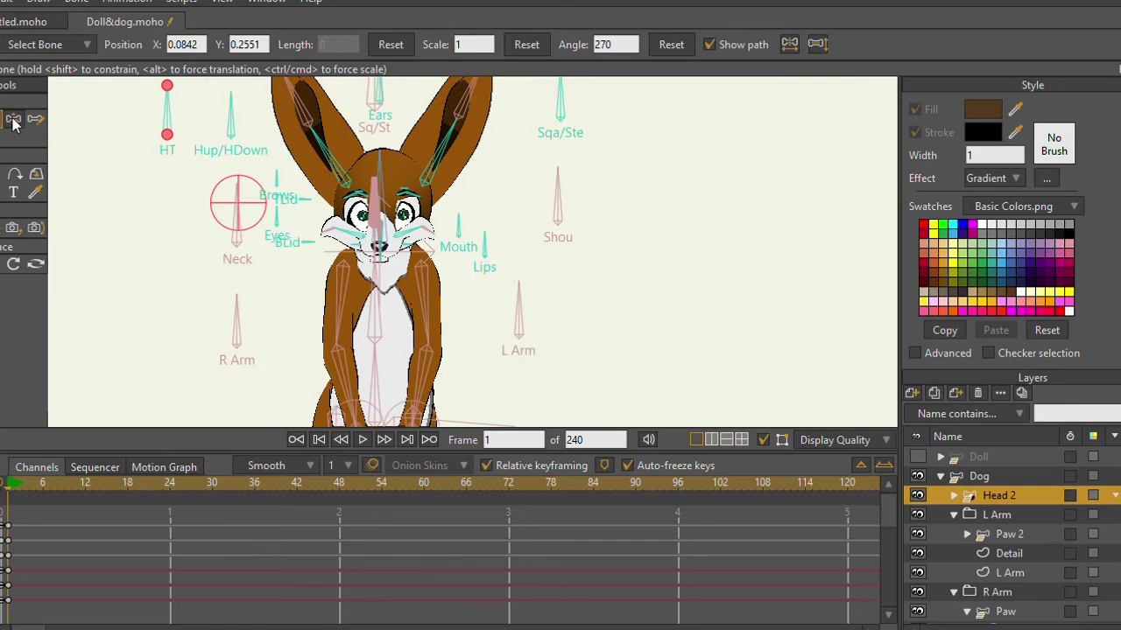
Try opening and reshaping the dog's mouth by rotating the Mouth and Lips control bones with the Manipulate Bones tool.
left_click(13, 123)
scroll(457, 210, "up", 3)
left_click_drag(464, 234, 452, 200)
left_click_drag(525, 278, 587, 309)
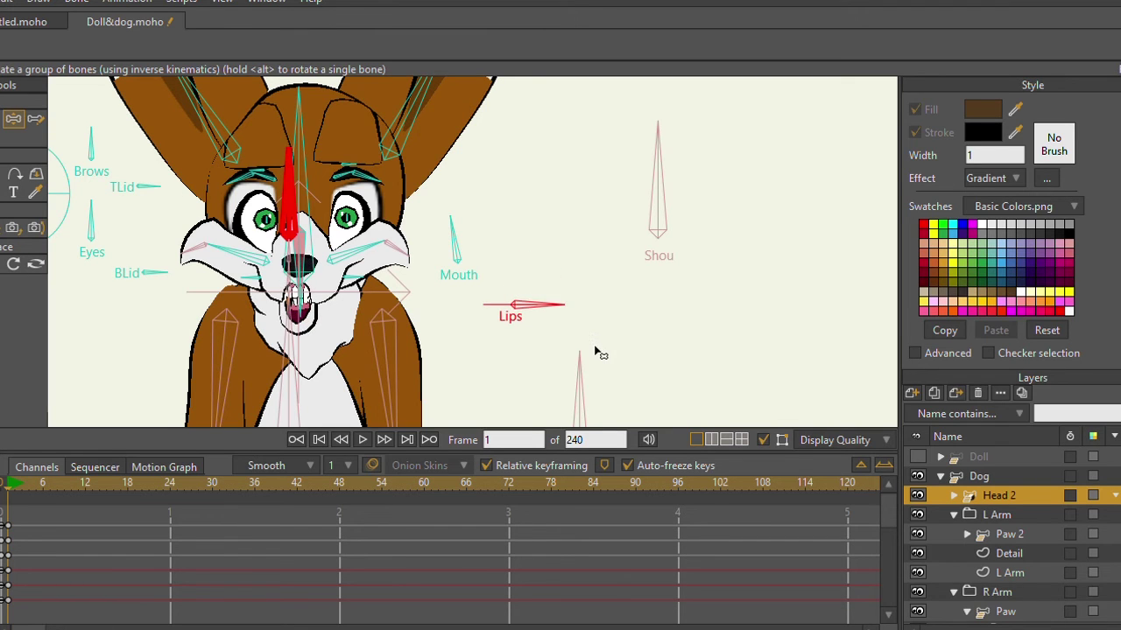
left_click_drag(480, 252, 451, 236)
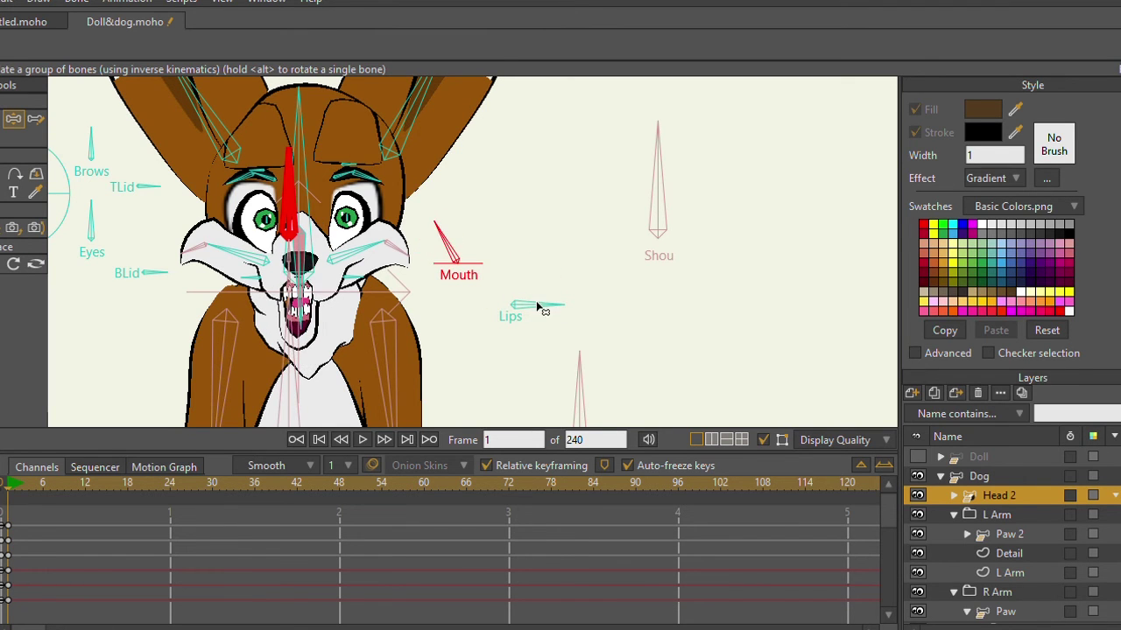
left_click_drag(535, 306, 510, 279)
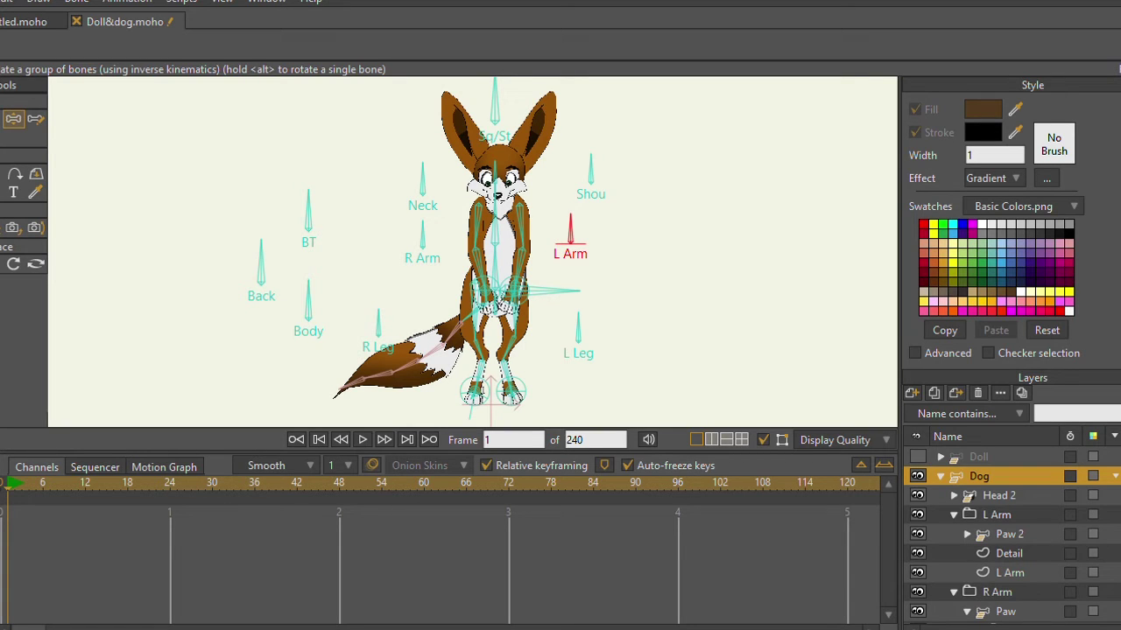
Lower the dog onto all fours by rotating the Body control bone in the Dog layer, and preview the pose without bones.
left_click_drag(385, 230, 375, 223)
left_click_drag(299, 281, 243, 329)
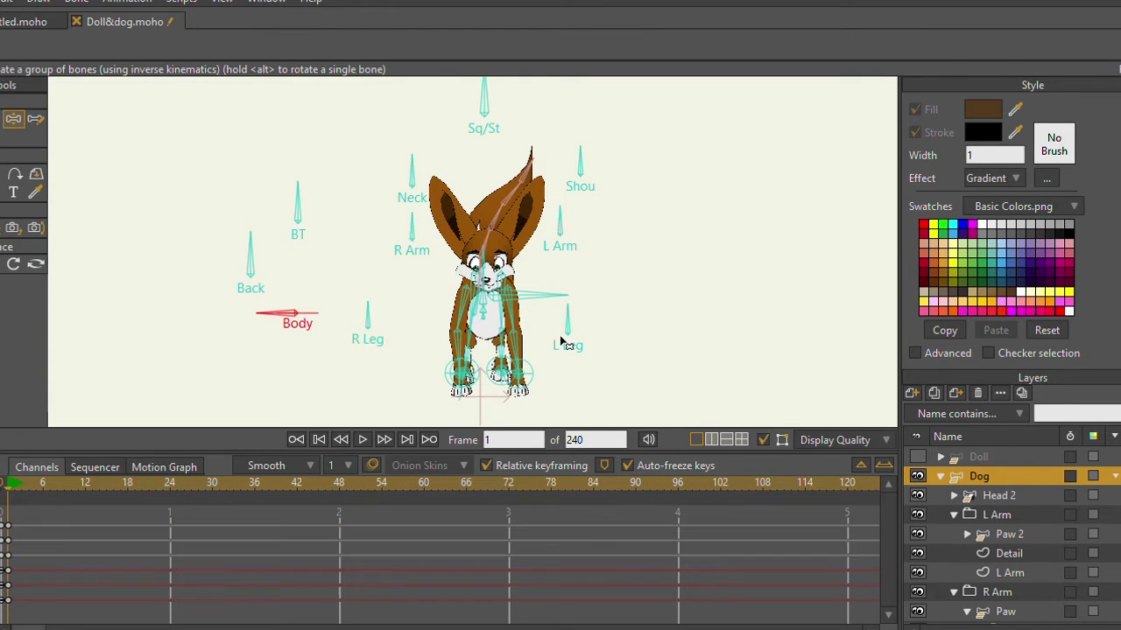
left_click(764, 439)
left_click_drag(590, 349, 587, 316)
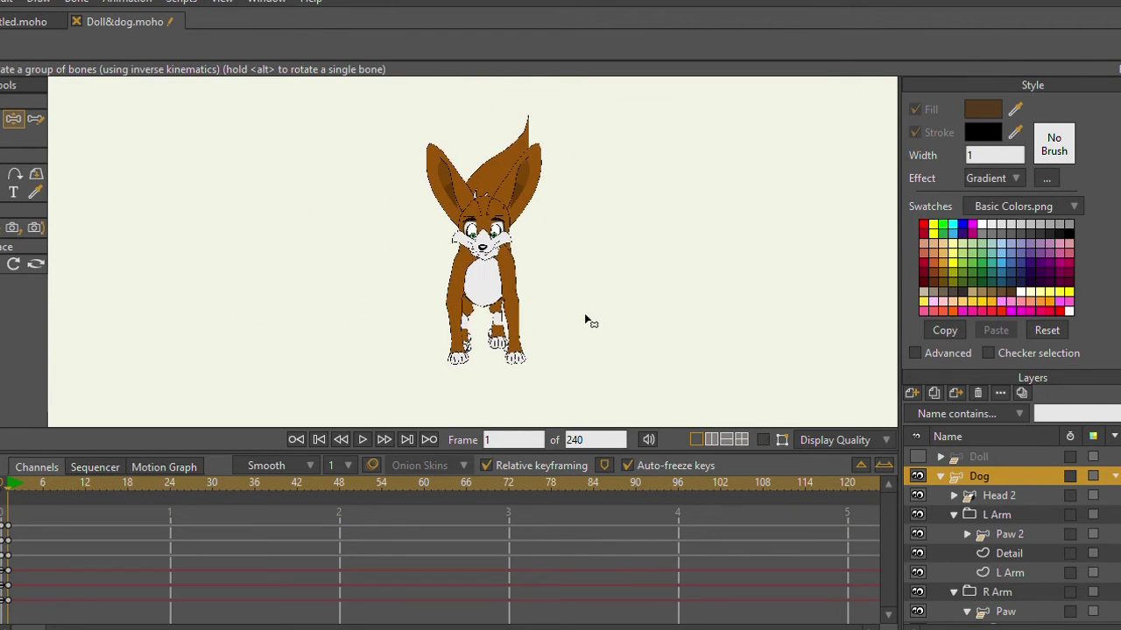
left_click_drag(516, 294, 748, 392)
left_click(765, 439)
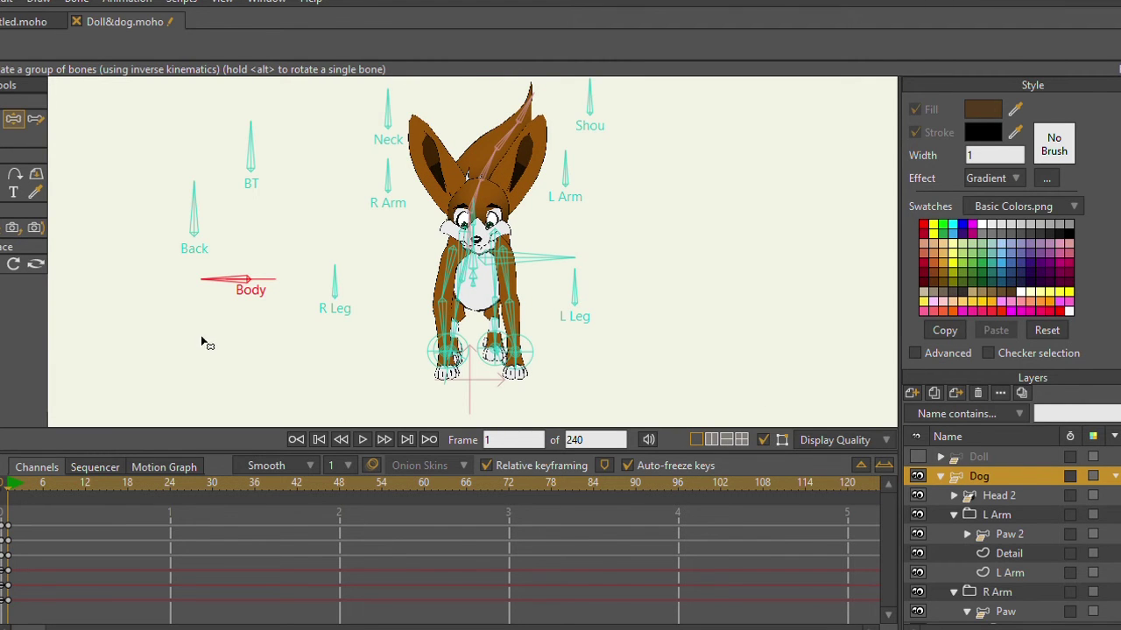
Try tilting the dog's head sideways with the large horizontal bone at the body, and delete the Dog layer's keyframes.
scroll(493, 238, "up", 3)
left_click_drag(458, 239, 462, 279)
left_click_drag(578, 273, 580, 245)
scroll(567, 254, "down", 2)
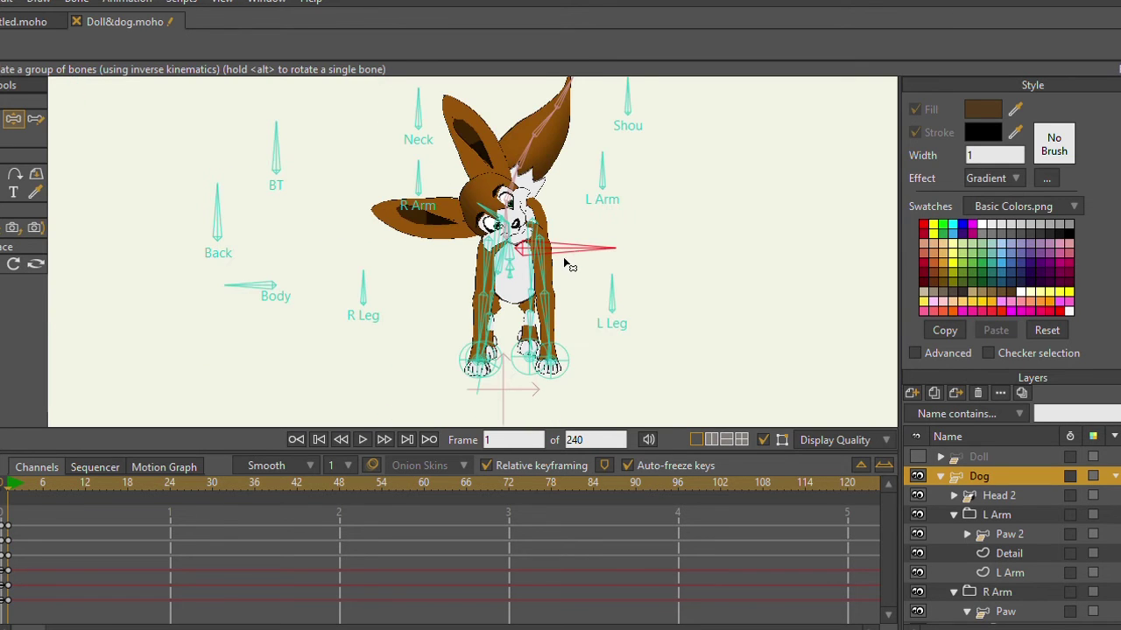
left_click_drag(35, 521, 1, 617)
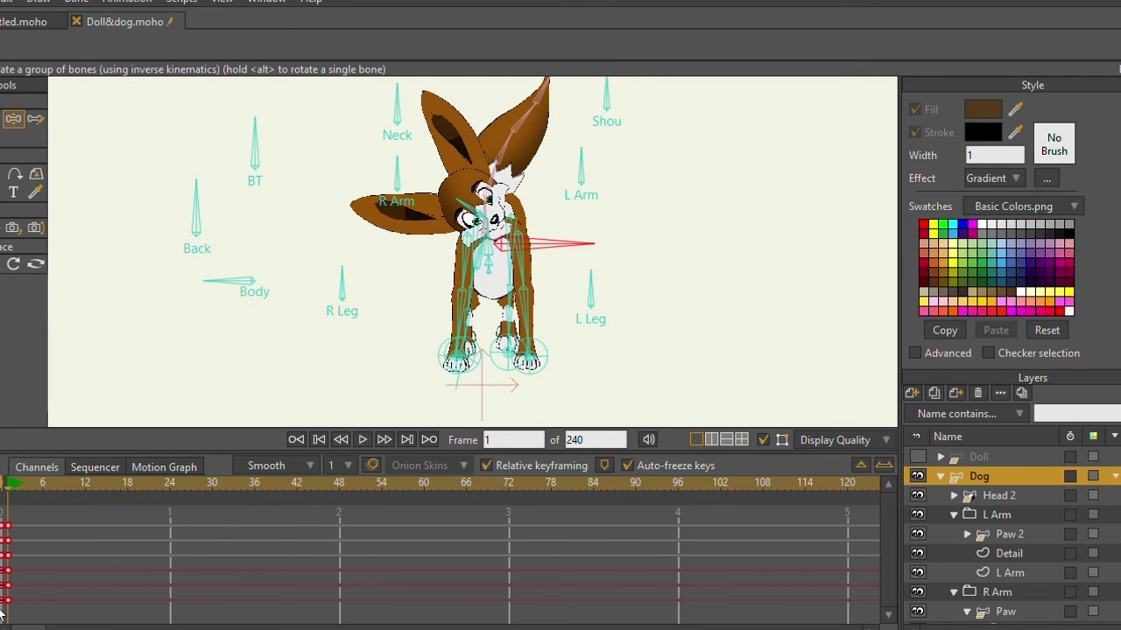
key("Delete")
Fold both arms up and bend both legs by rotating the R Arm, L Arm, L Leg and R Leg control bones to horizontal.
mouse_move(286, 251)
left_mouse_down()
mouse_move(287, 274)
mouse_move(272, 280)
left_mouse_up()
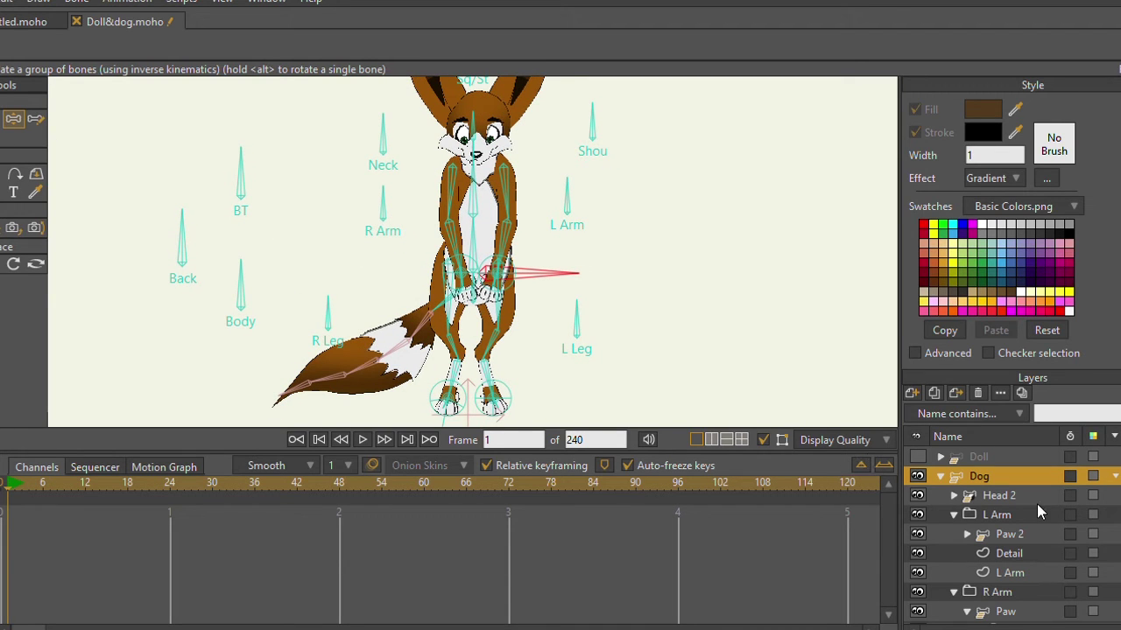
left_click_drag(390, 198, 302, 251)
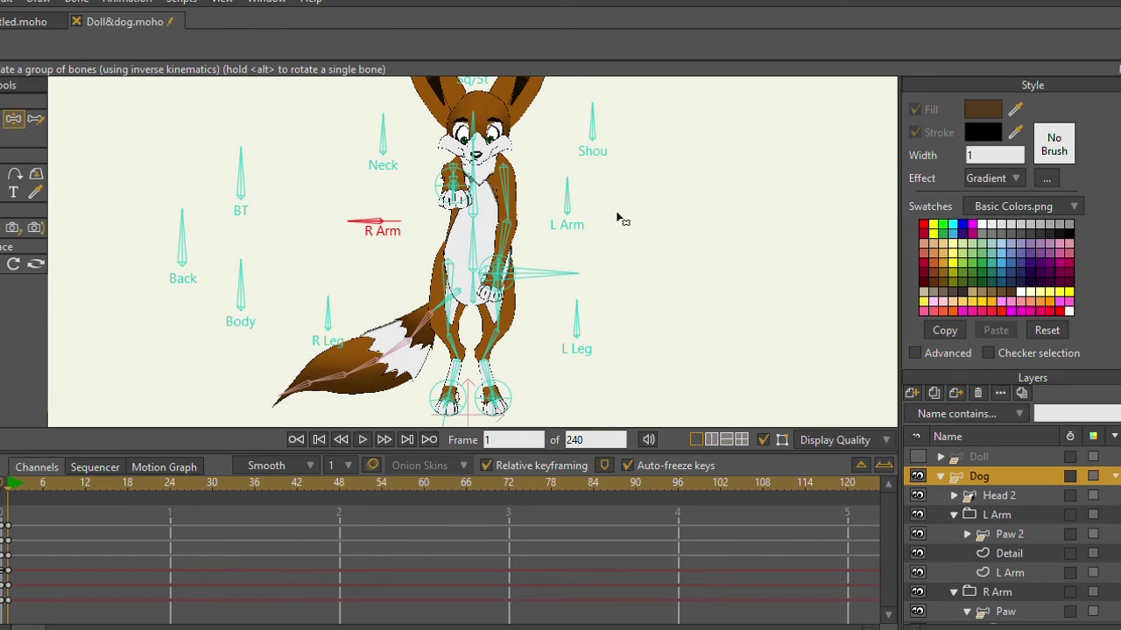
left_click_drag(561, 187, 536, 213)
left_click_drag(575, 311, 530, 375)
left_click_drag(327, 332, 252, 352)
left_click_drag(523, 268, 454, 299)
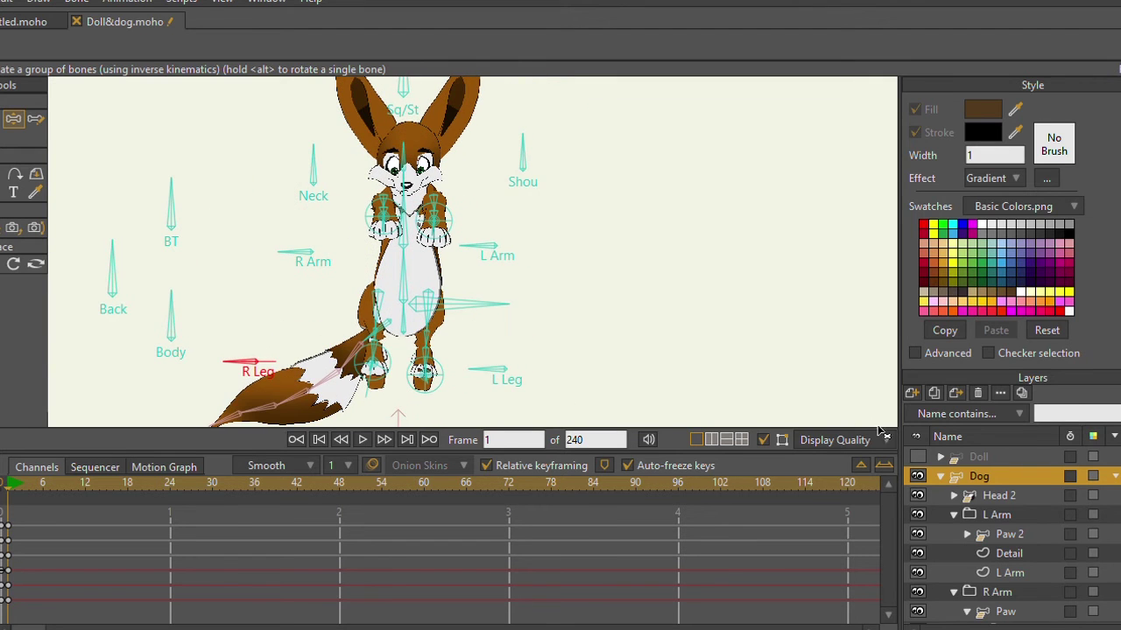
Tip the head back with the Hup/HDown bone in Head 2, and turn both paws up with their control bones in Paw 2 and Paw.
left_click(998, 497)
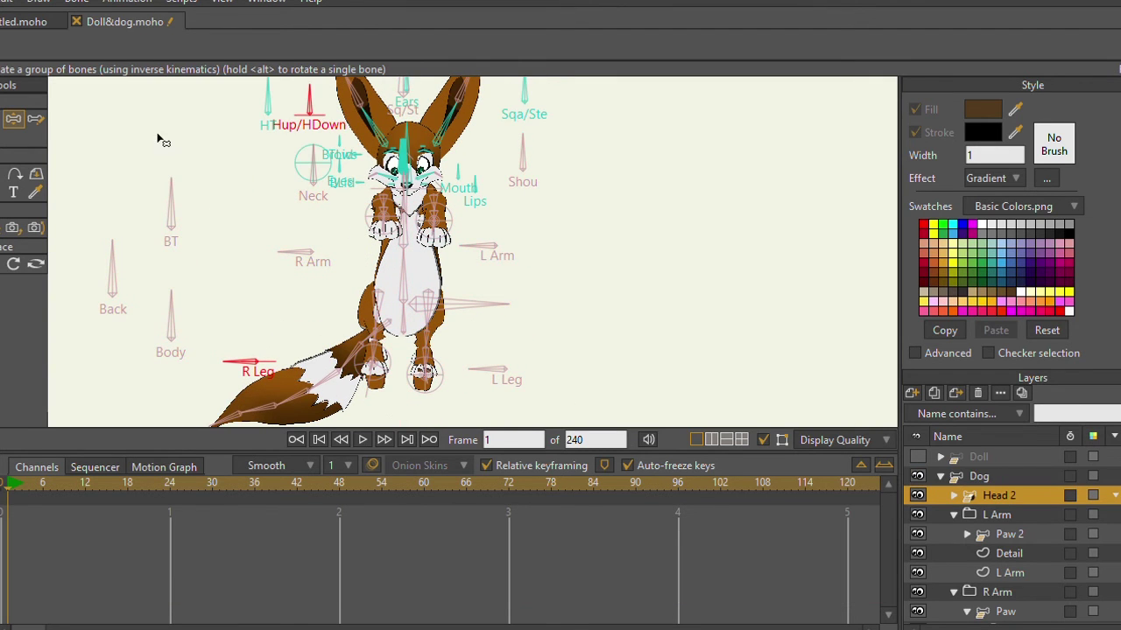
left_click_drag(359, 168, 309, 181)
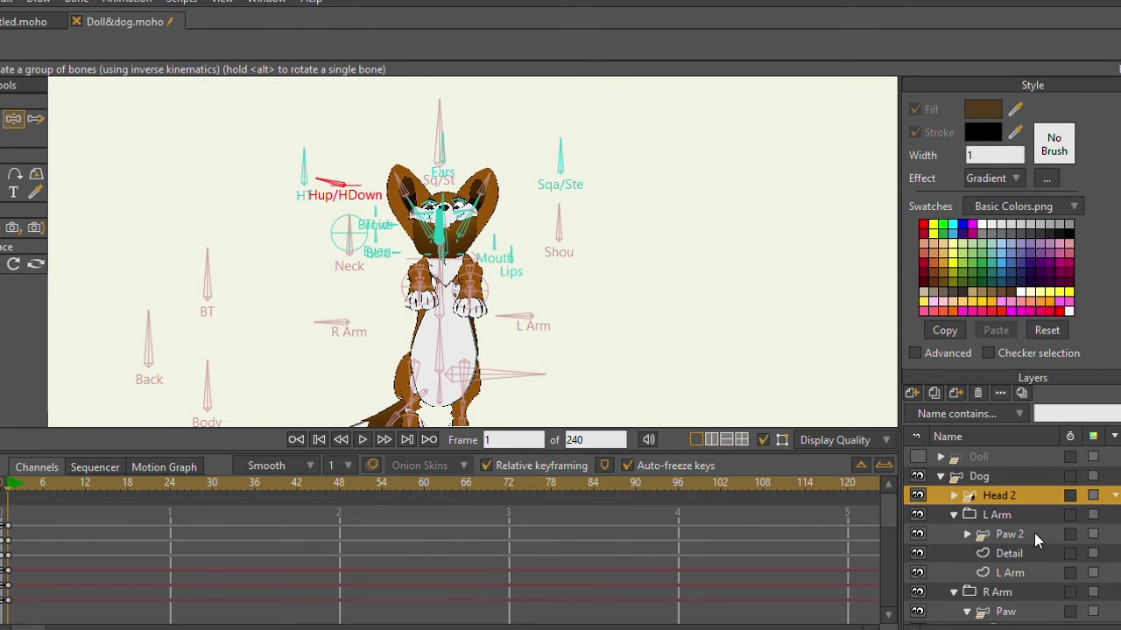
left_click(1029, 533)
scroll(543, 361, "up", 3)
mouse_move(503, 221)
left_mouse_down()
mouse_move(520, 220)
mouse_move(546, 255)
left_mouse_up()
left_click(994, 611)
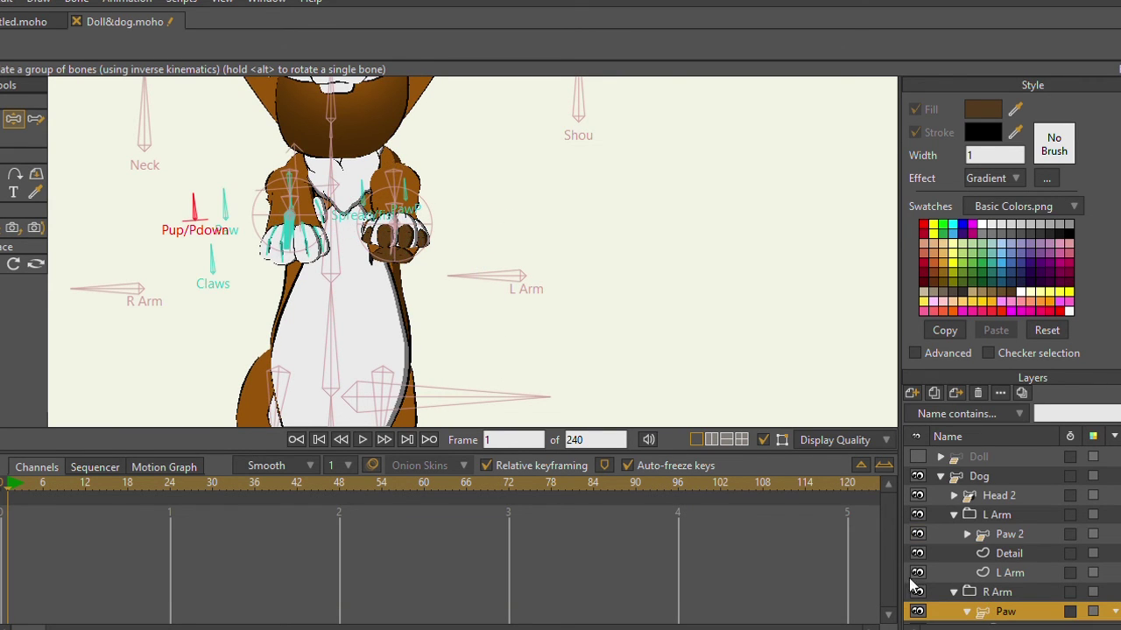
left_click_drag(194, 199, 127, 234)
scroll(516, 236, "down", 5)
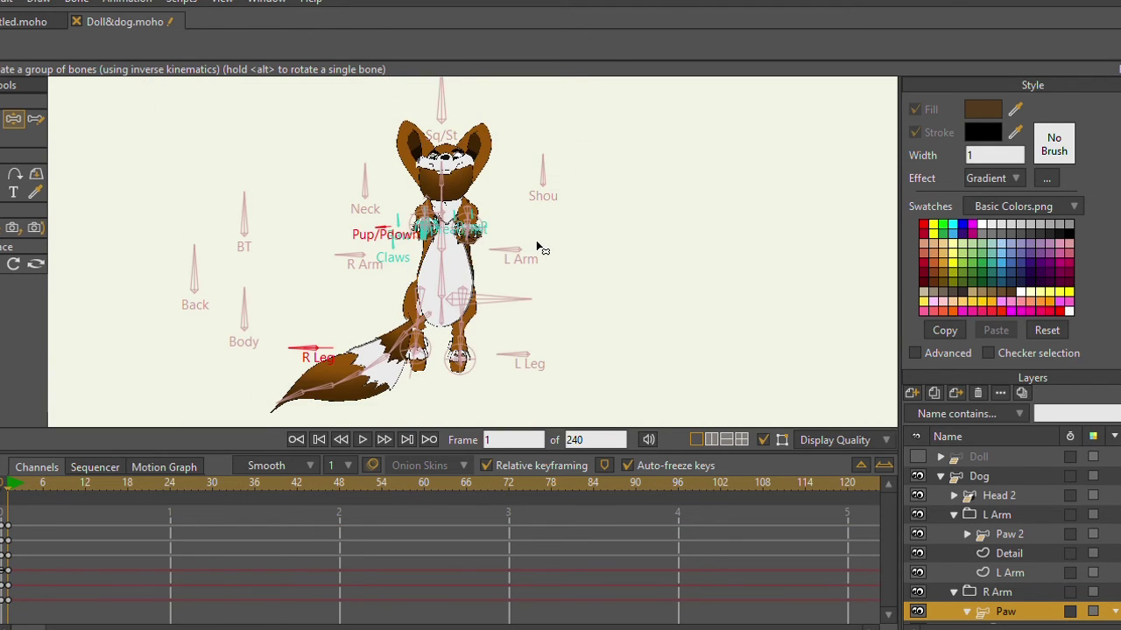
Raise the tail out to the side by rotating its base bone in the Dog layer.
scroll(424, 331, "up", 3)
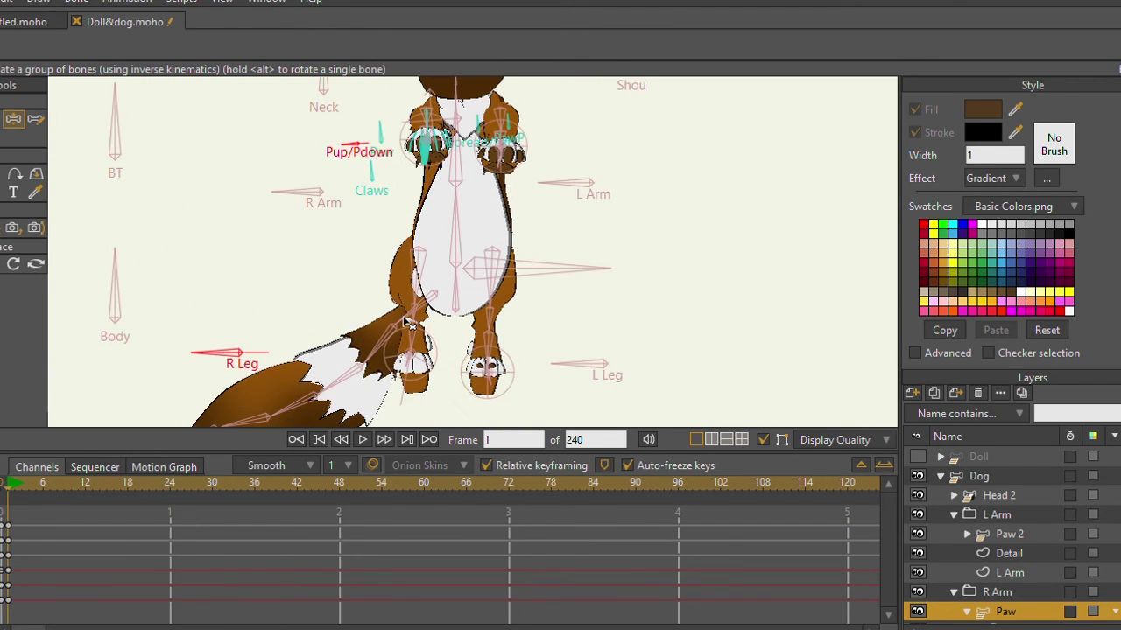
left_click(997, 476)
left_click_drag(428, 301, 433, 284)
scroll(435, 285, "down", 3)
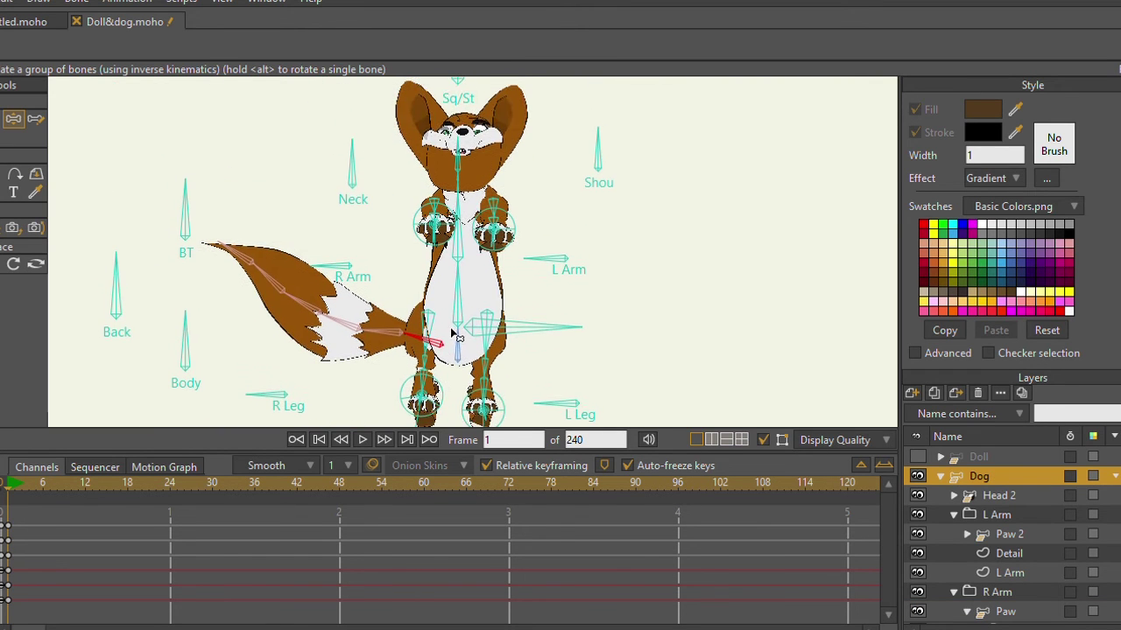
Try repositioning the head with the Head 2 control bones, including HT, and delete the Head 2 keyframes to reset its pose.
scroll(415, 369, "up", 2)
left_click(998, 496)
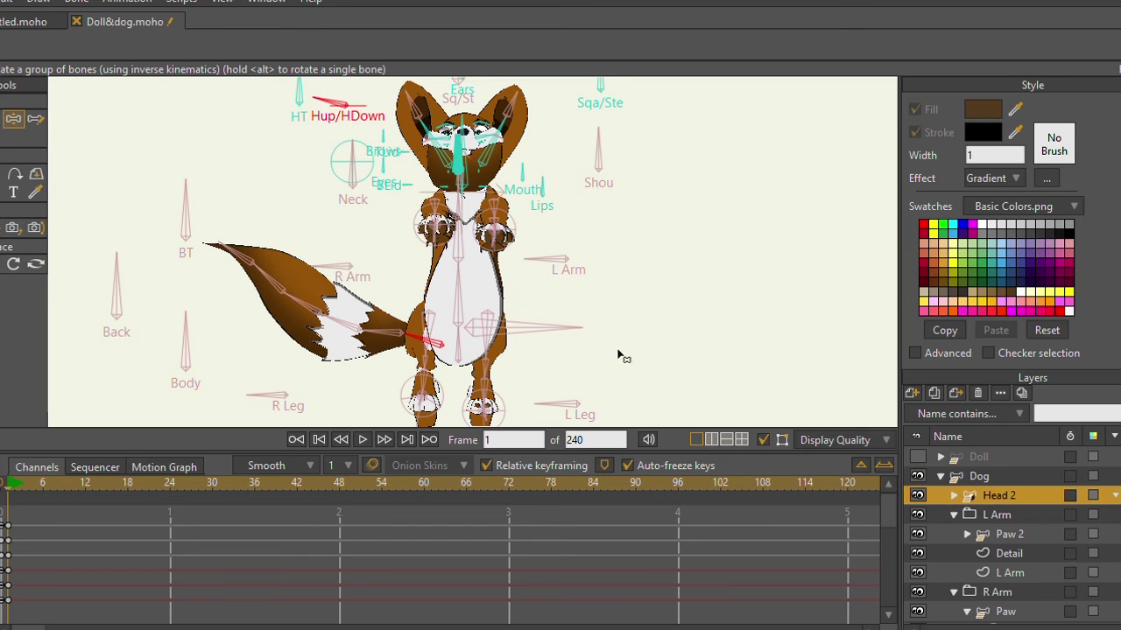
scroll(267, 109, "up", 1)
left_click_drag(303, 97, 311, 125)
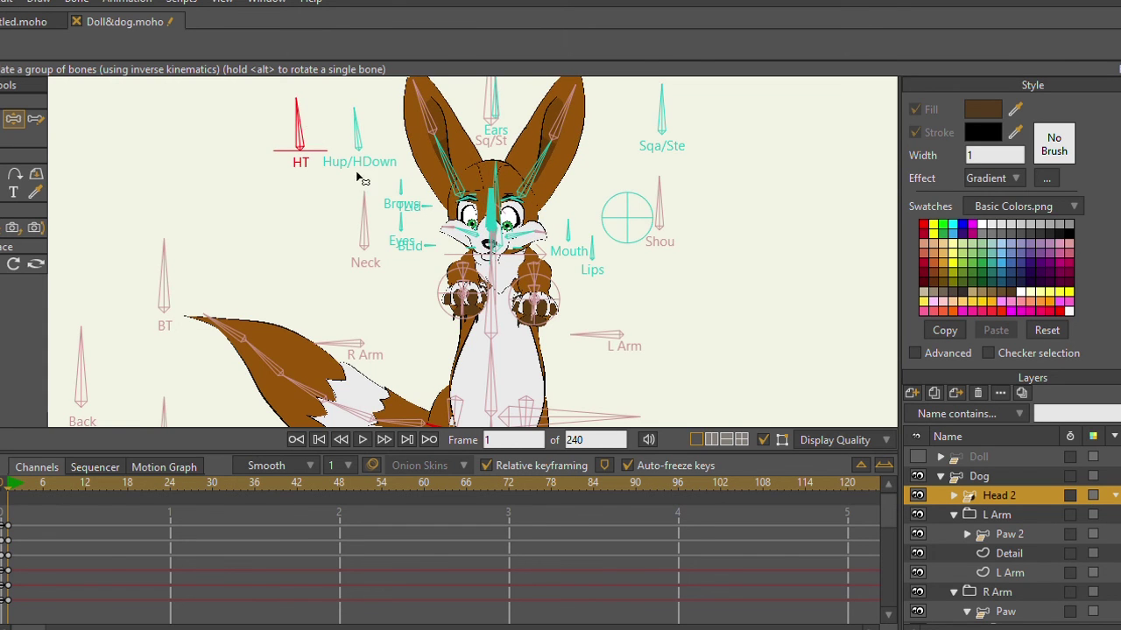
left_click_drag(53, 509, 4, 585)
key("Delete")
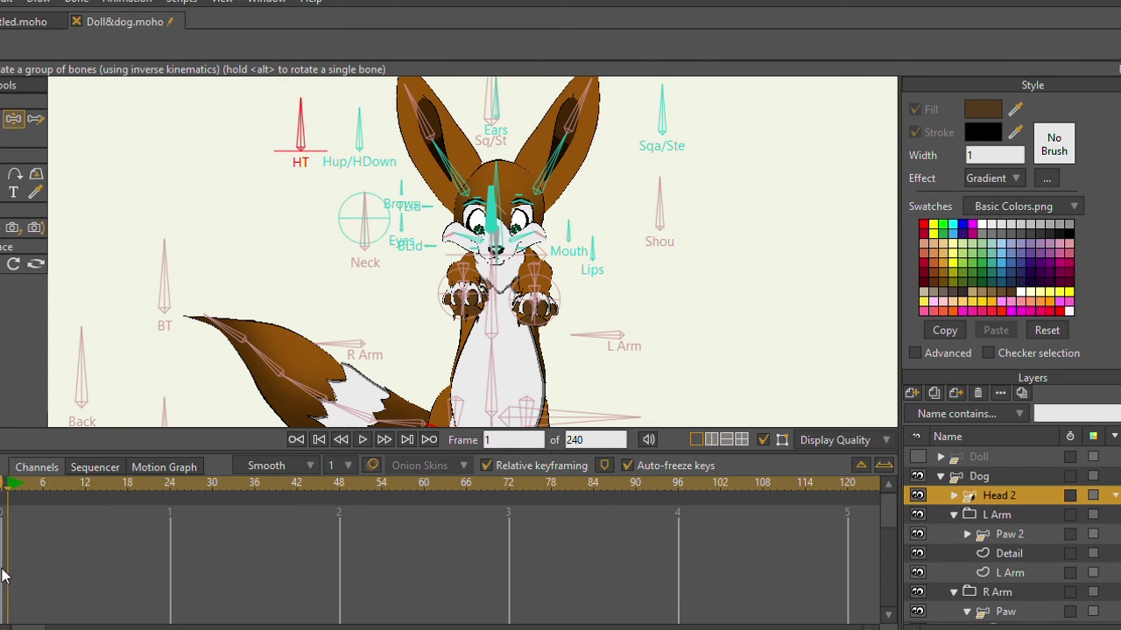
Collapse the Dog layer and make it the active layer.
scroll(462, 319, "down", 3)
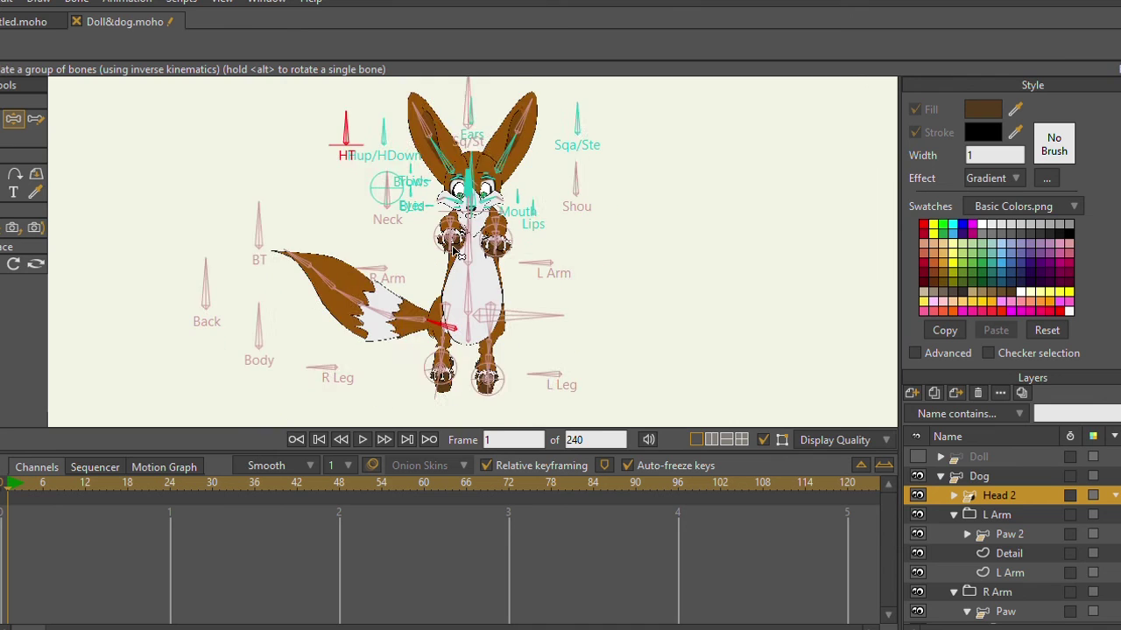
left_click(945, 475)
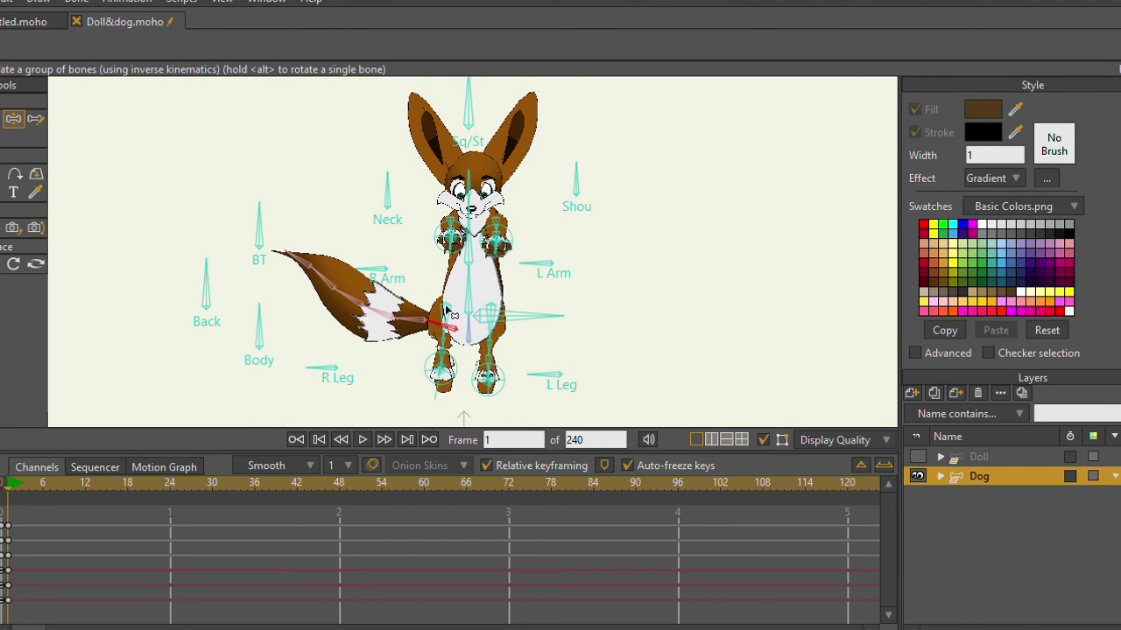